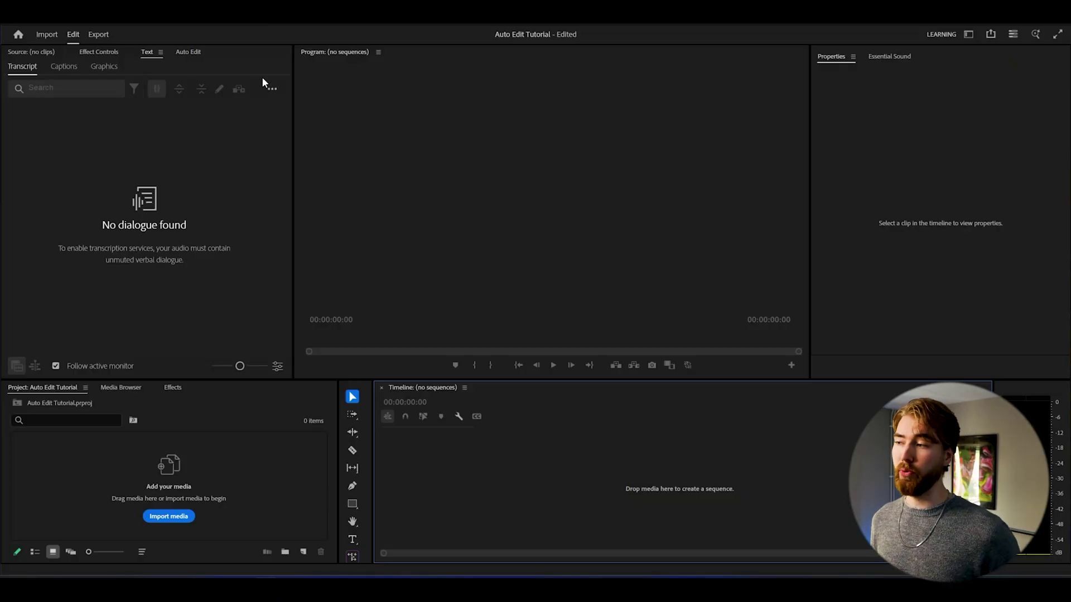
- Open the Window menu over the empty Auto Edit Tutorial project
left_click(226, 10)
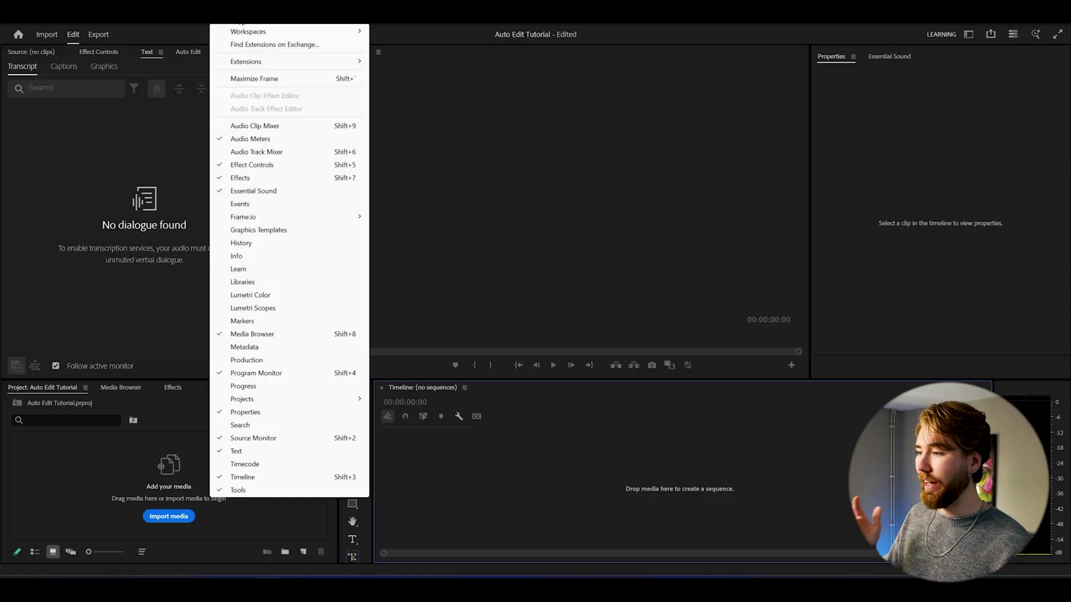
- Open the Auto Edit extension from Window > Extensions and resize its panel
mouse_move(335, 61)
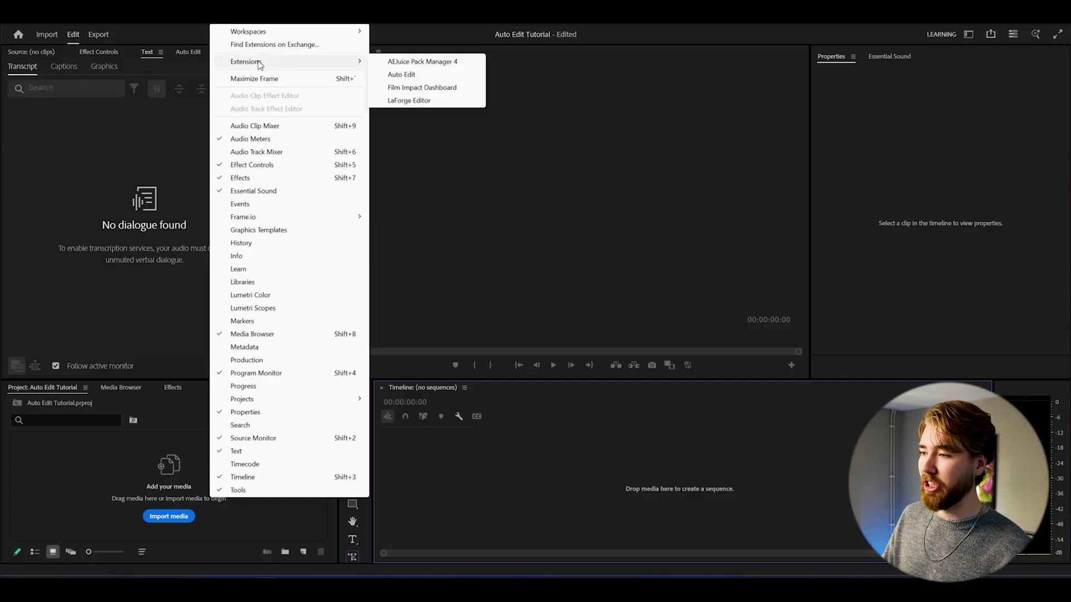
left_click(401, 75)
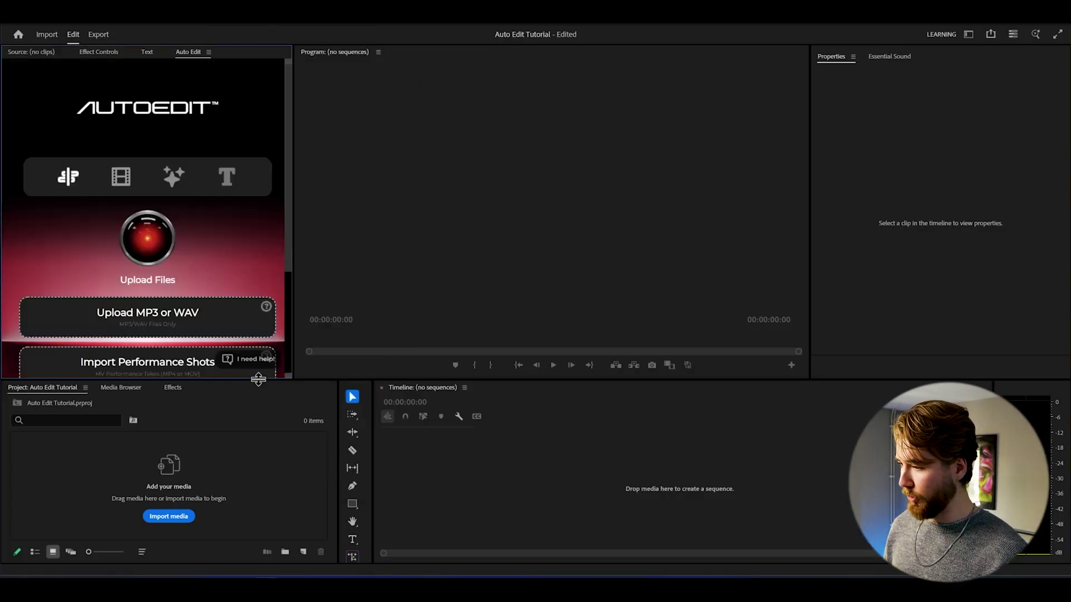
left_click_drag(259, 382, 262, 442)
left_click_drag(300, 271, 251, 278)
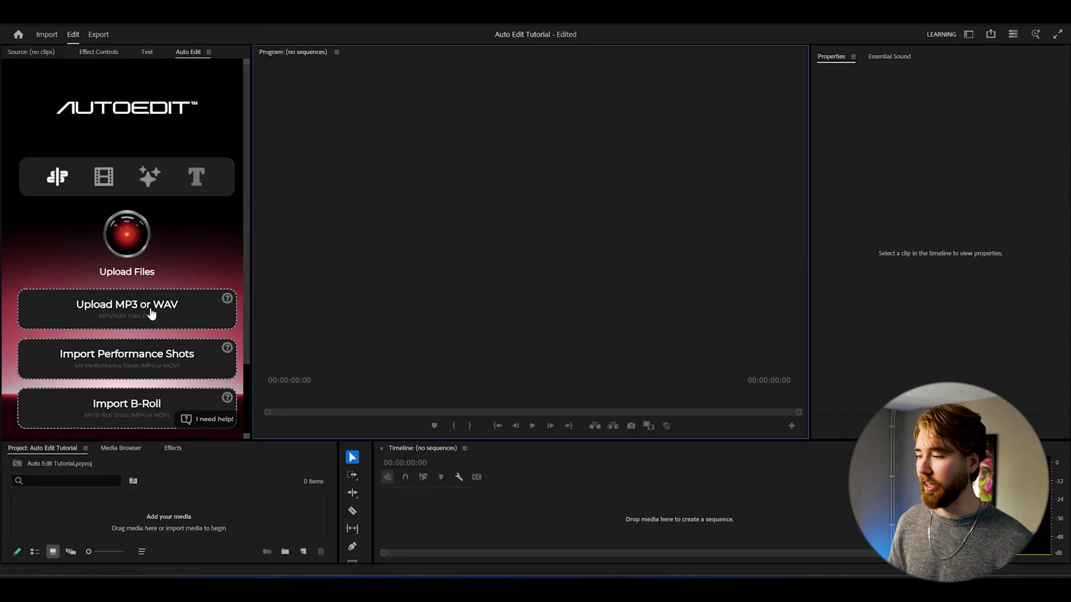
- Upload gunnr - switch (official music video).mp3 as the AutoEdit music
left_click(151, 312)
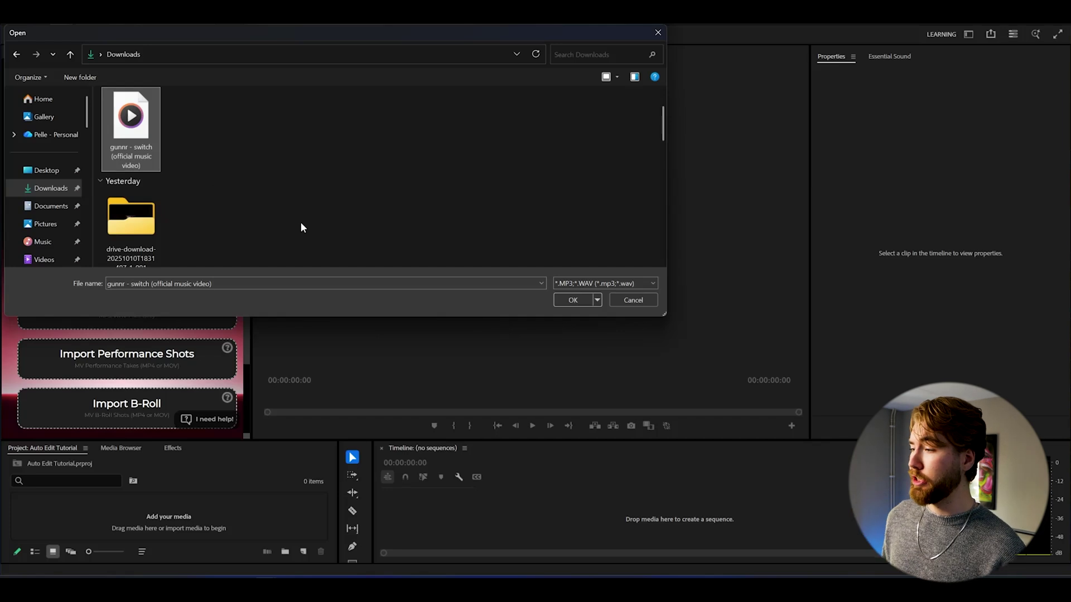
left_click(570, 302)
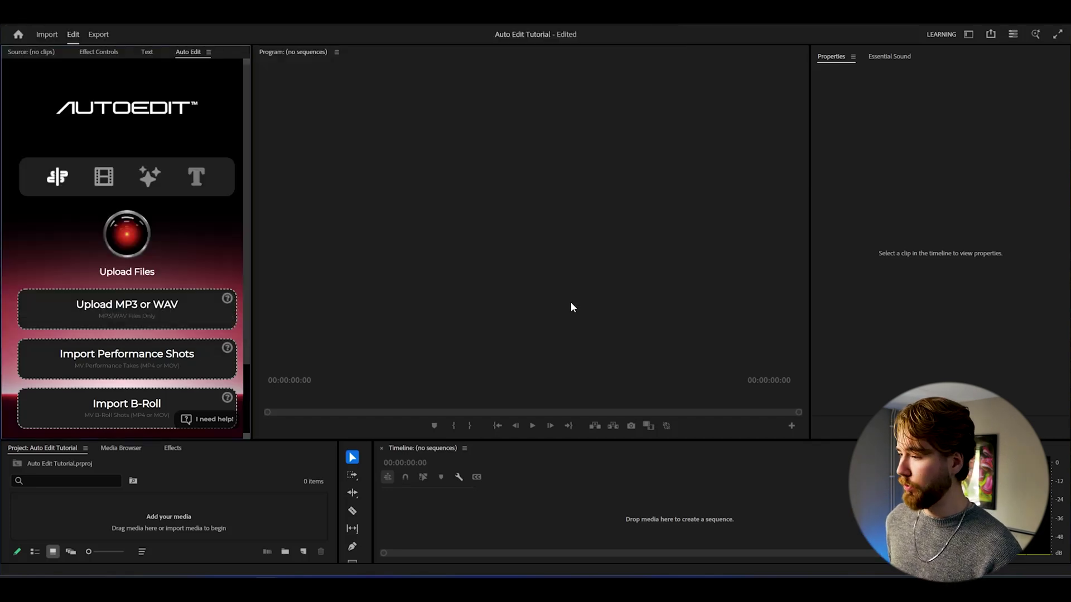
scroll(181, 253, "down", 3)
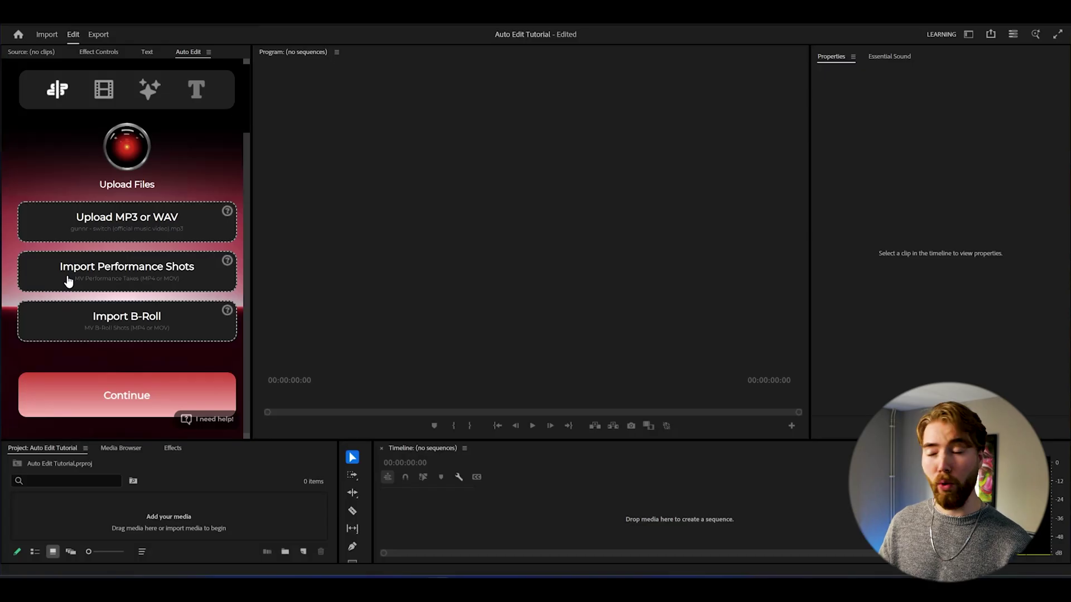
- Import performance clips 15 through 9 from the Performance Scenes folder as stacked Sequence layers
left_click(129, 272)
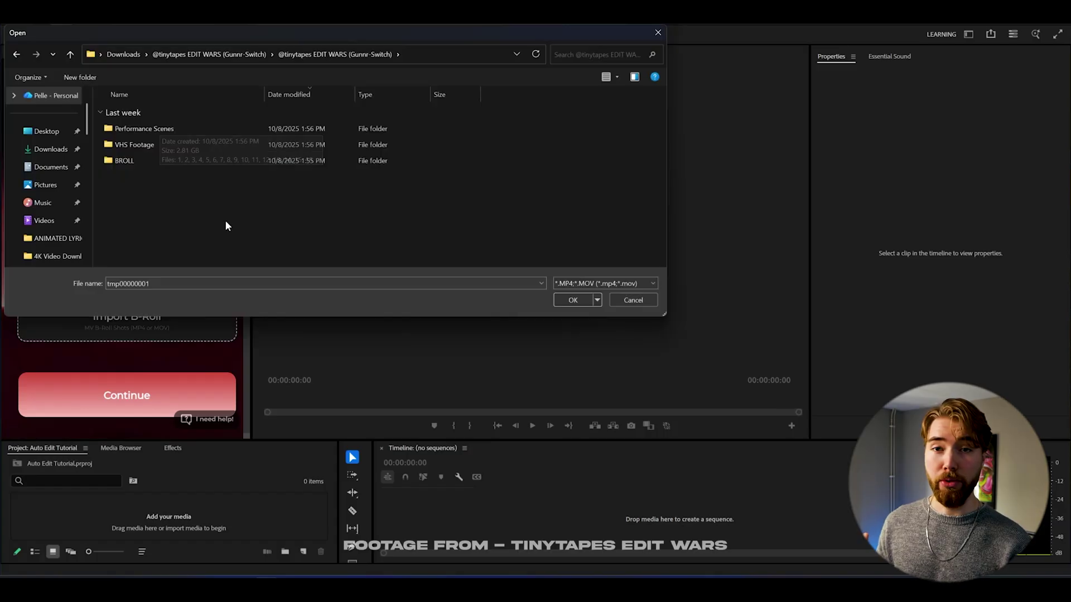
double_click(160, 128)
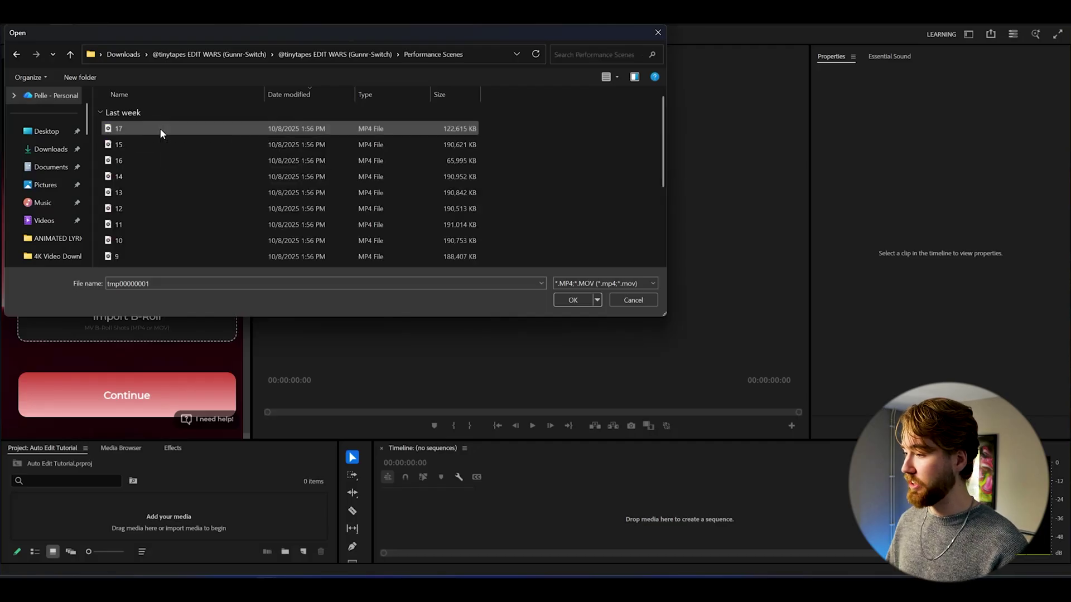
left_click_drag(519, 141, 321, 259)
scroll(317, 195, "down", 2)
scroll(317, 196, "up", 2)
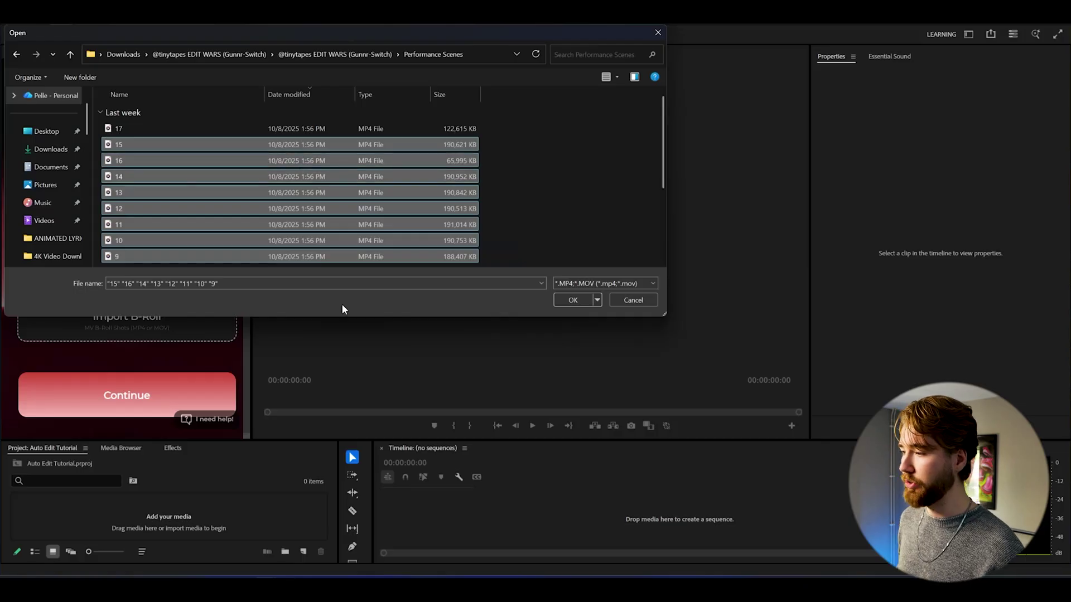
left_click(567, 297)
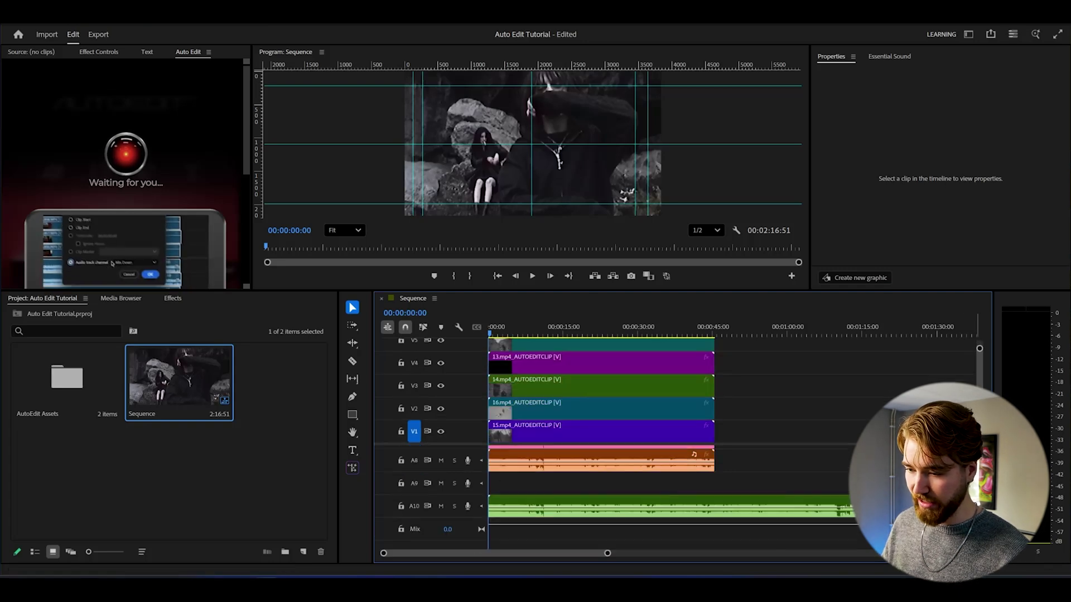
- Synchronize all stacked performance clips using the Mix Down audio channel
scroll(982, 365, "up", 3)
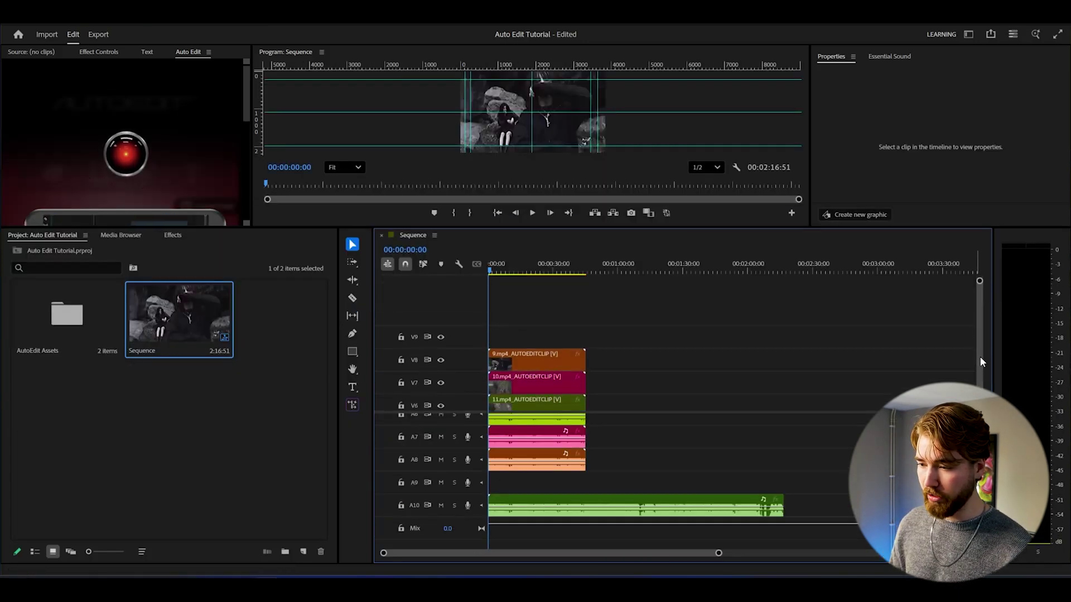
left_click_drag(677, 303, 531, 534)
right_click(540, 385)
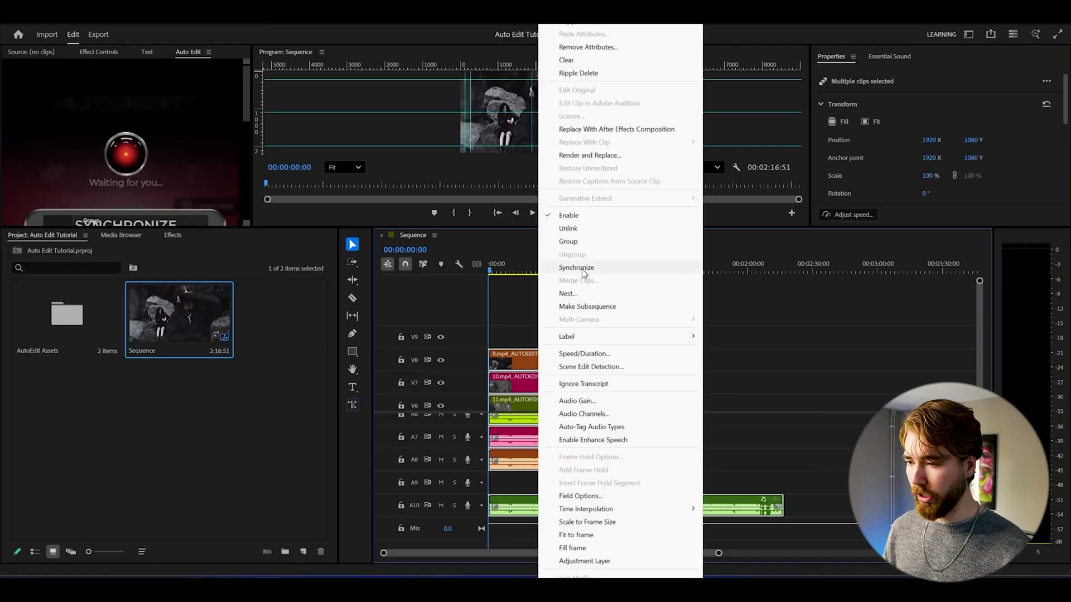
left_click(581, 269)
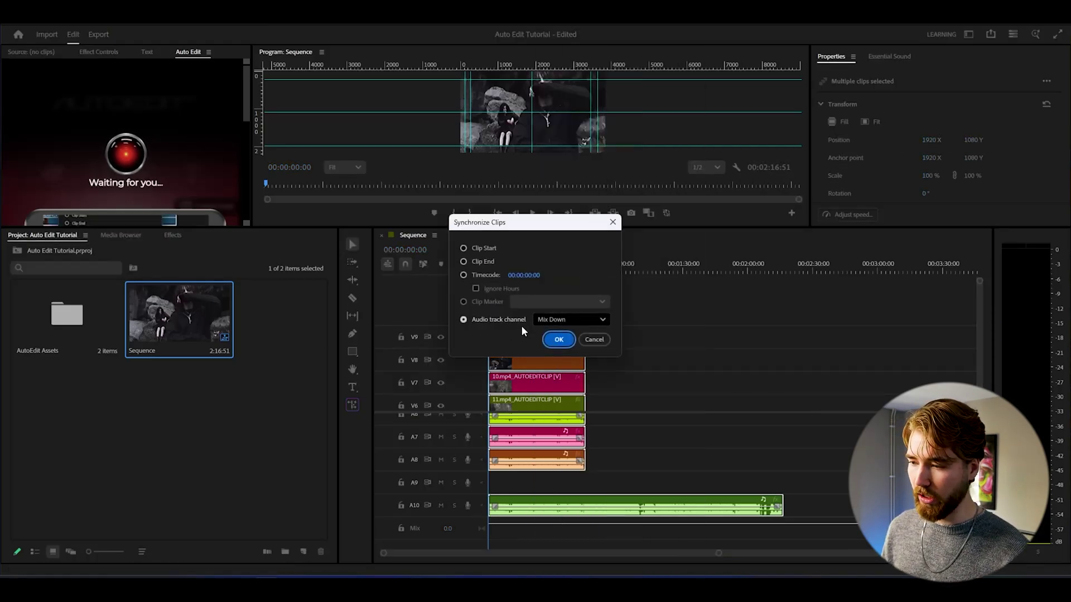
left_click(553, 320)
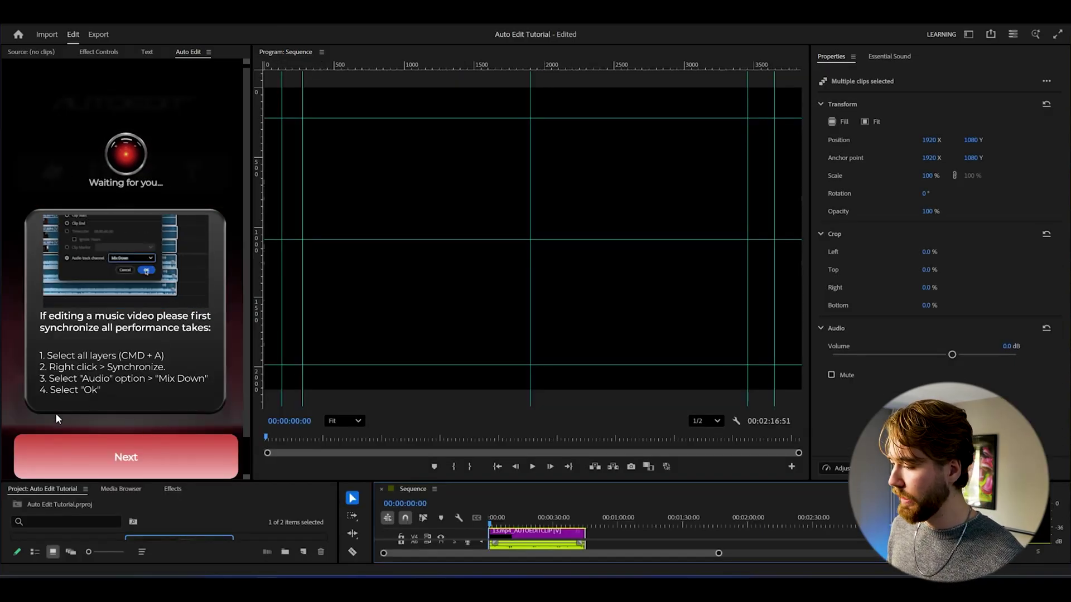
left_click(137, 459)
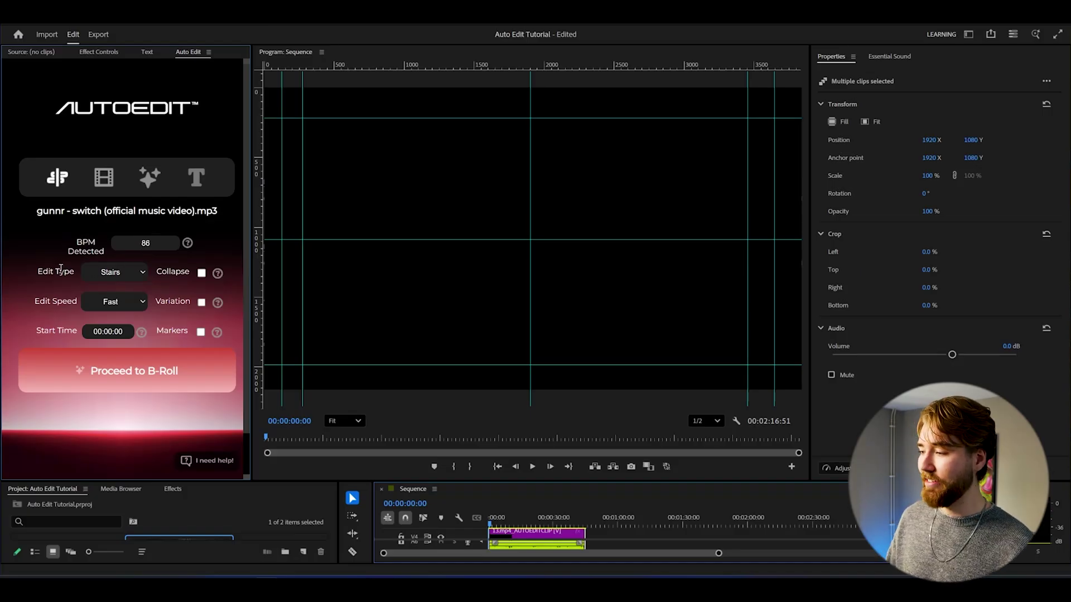
- Keep Stairs edit type and Fast speed at 86 BPM and generate the auto edit
left_click(114, 276)
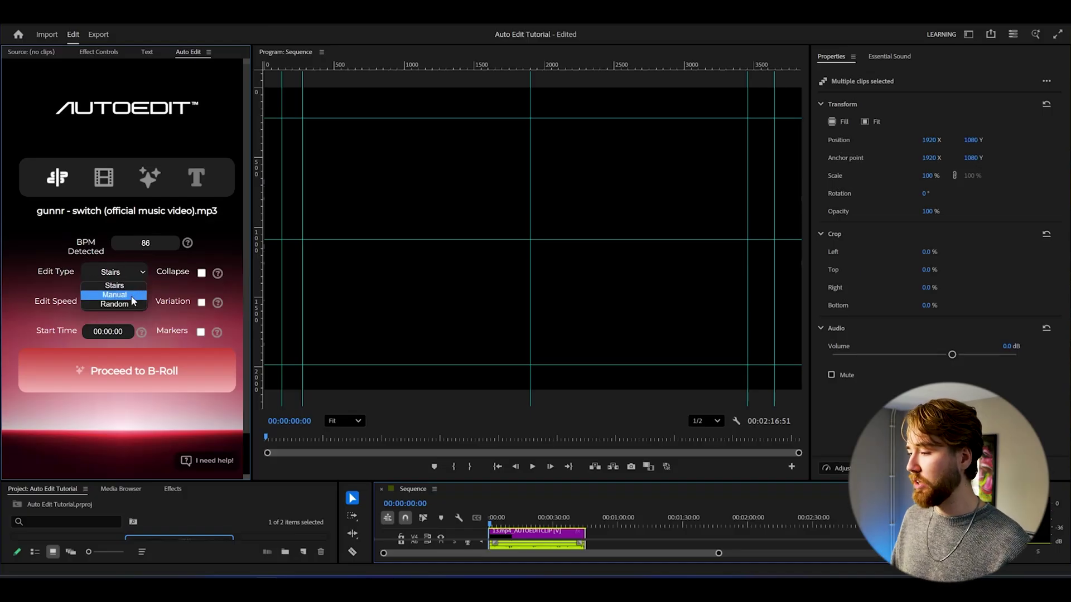
left_click(46, 290)
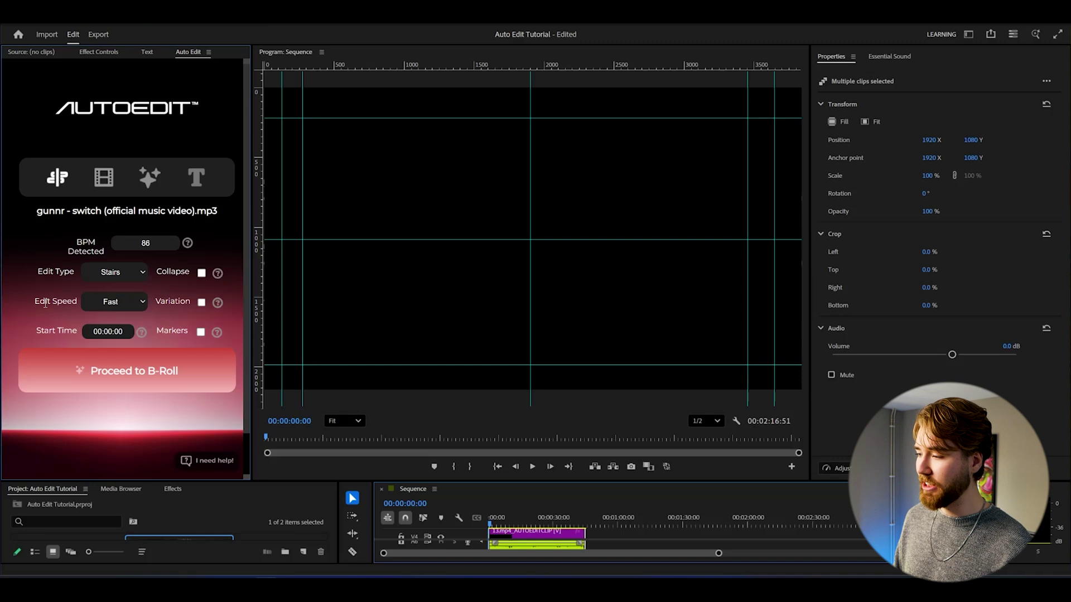
left_click(105, 302)
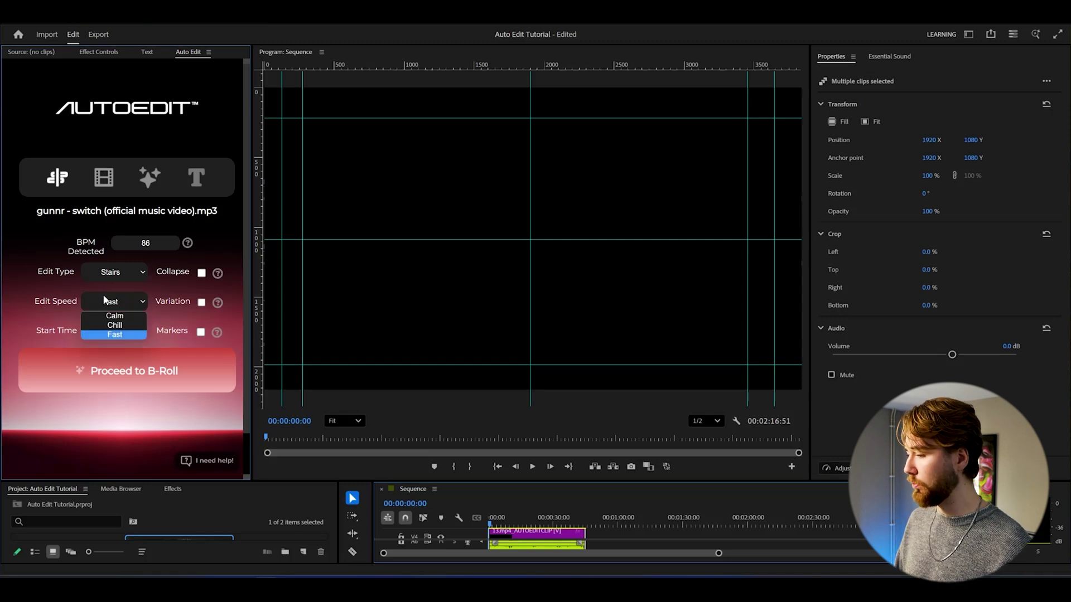
left_click_drag(224, 482, 223, 287)
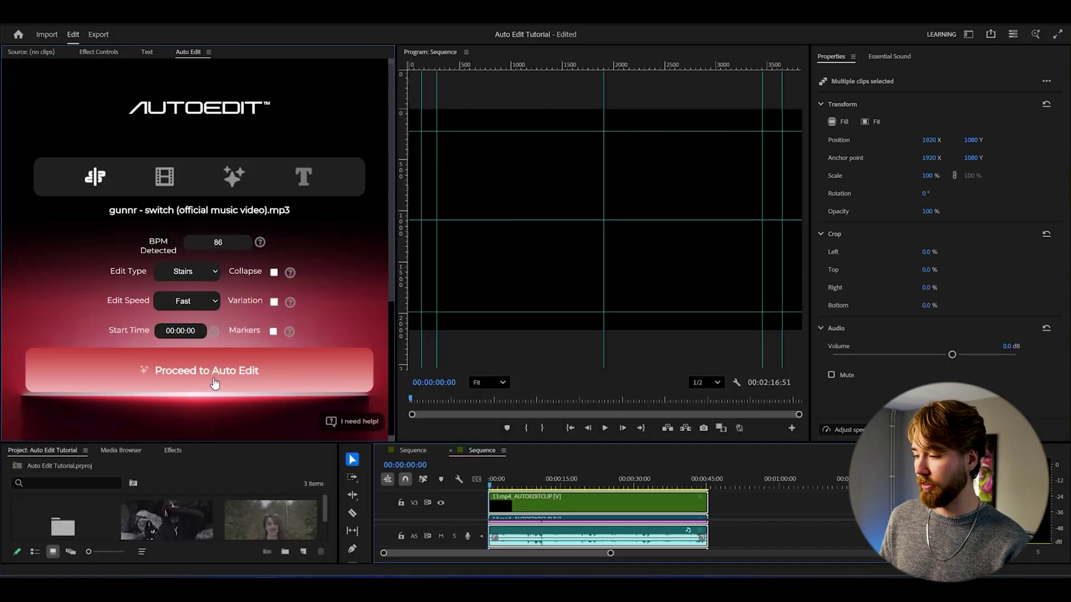
left_click(214, 384)
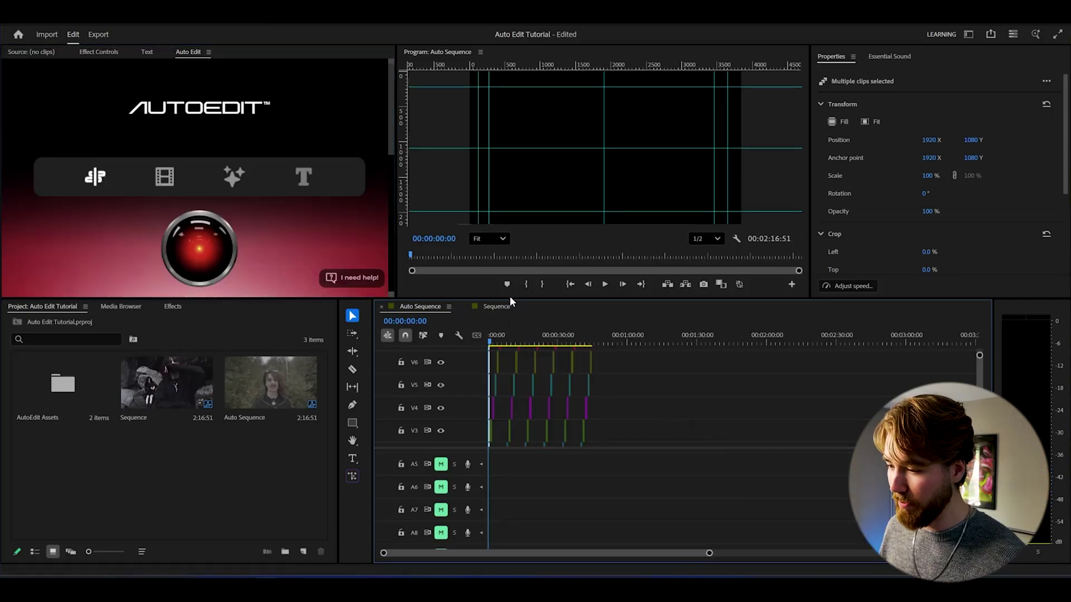
- Enlarge the Auto Edit and Program monitor panels to view the new Auto Sequence
left_click_drag(510, 300, 503, 415)
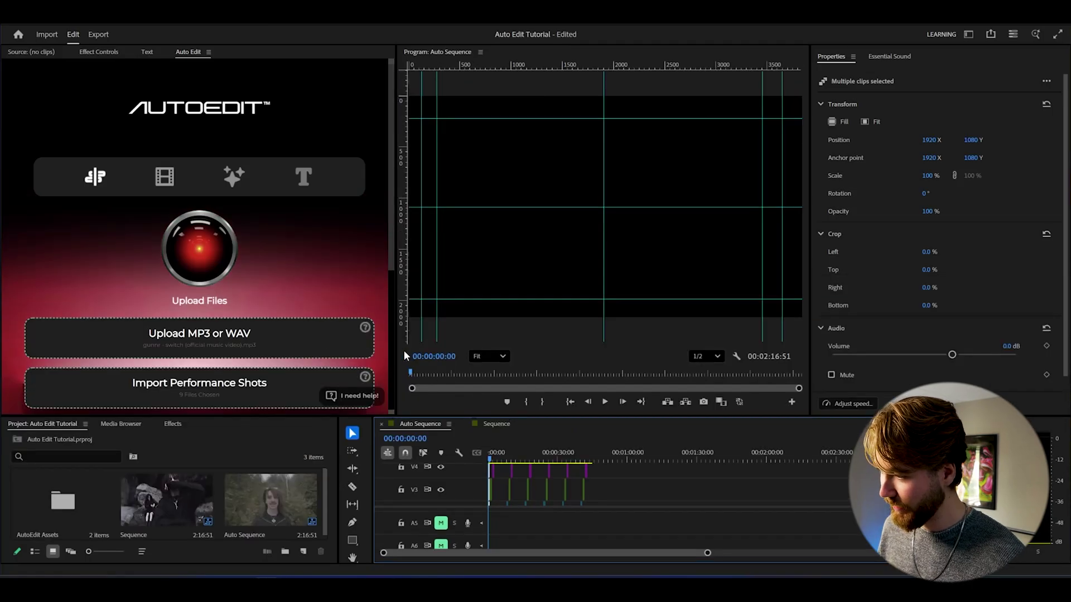
scroll(372, 296, "down", 5)
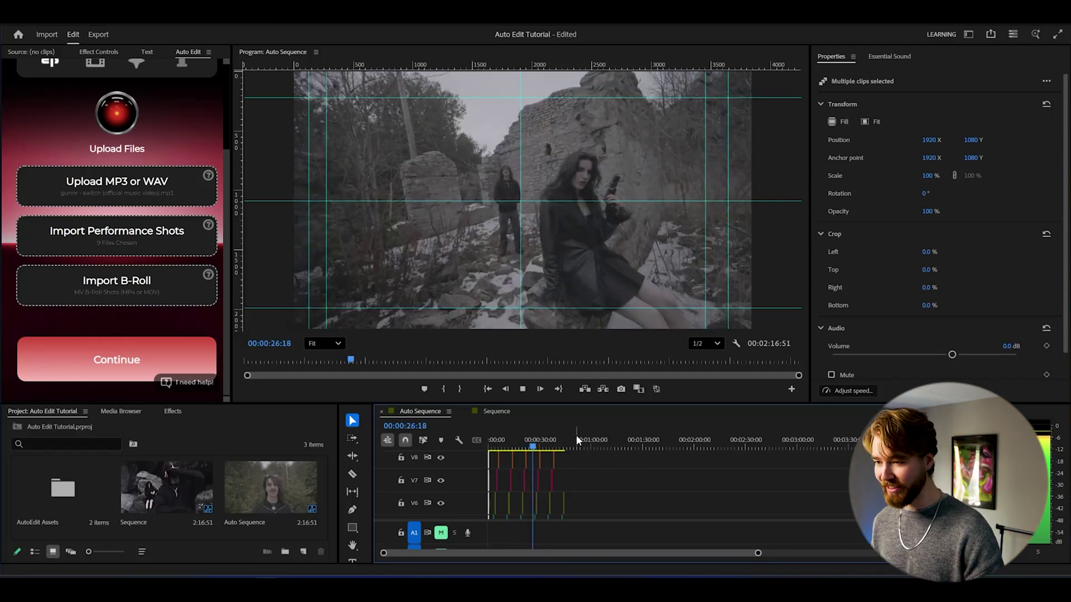
- Play the Auto Sequence from around 0:30, then scrub back to the start
left_click(540, 446)
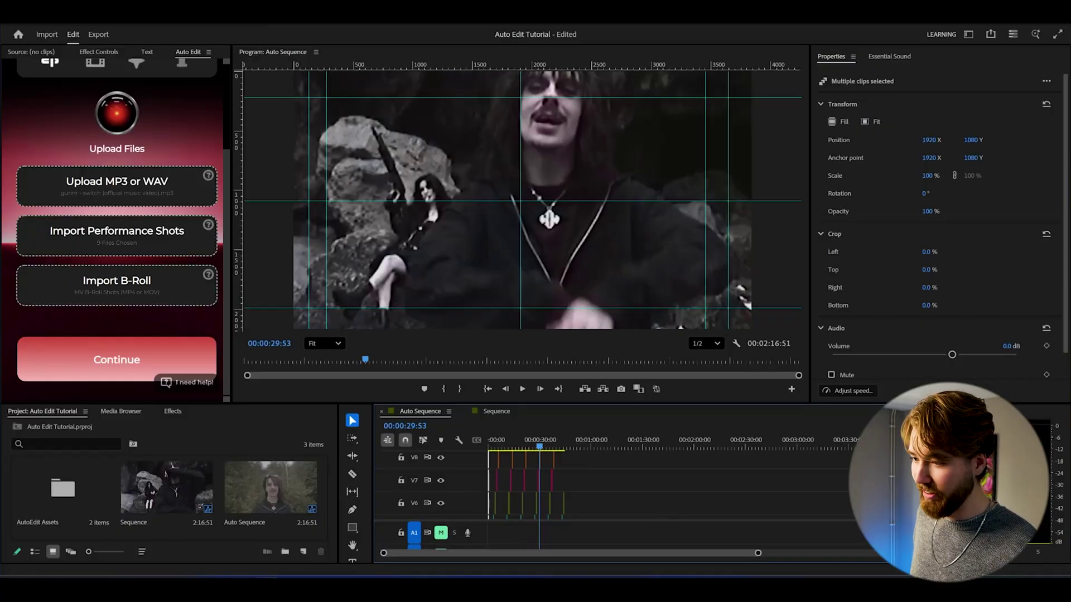
key("space")
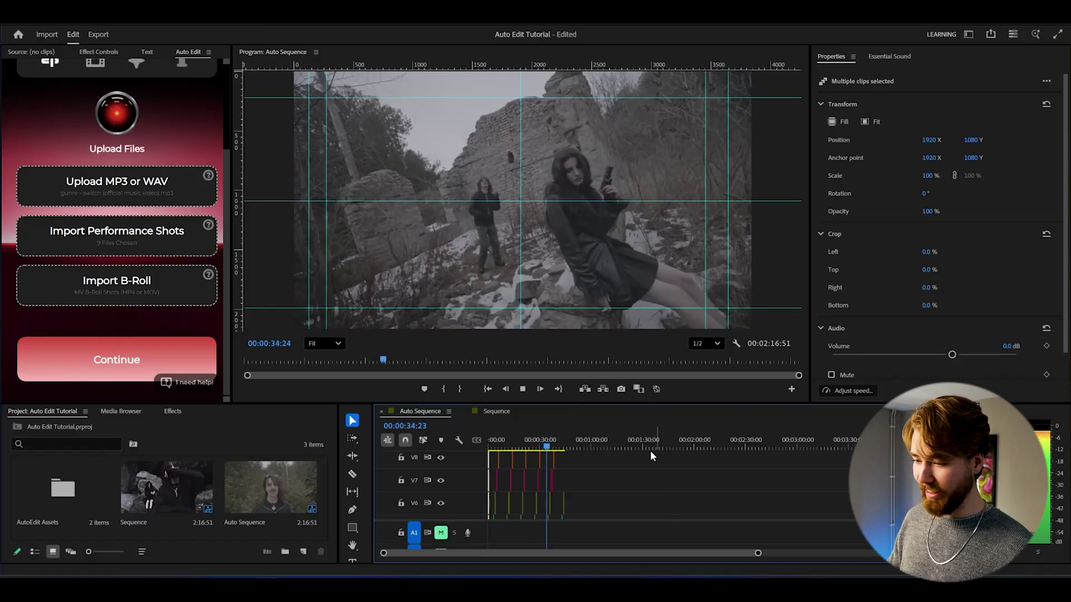
left_click_drag(650, 450, 461, 453)
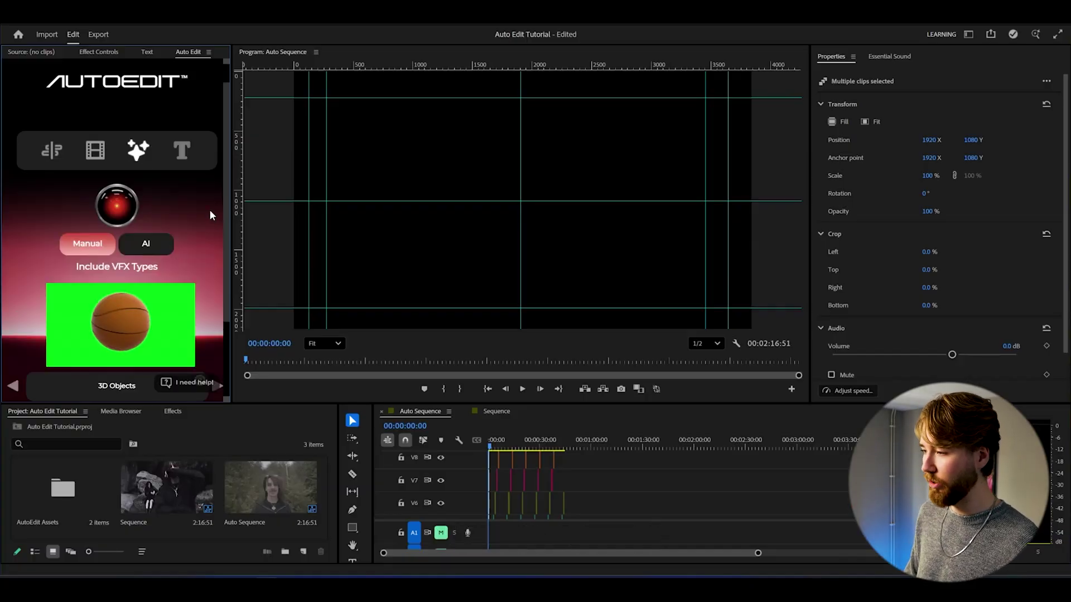
- Show AutoEdit's VFX options and widen the panel
left_click(53, 150)
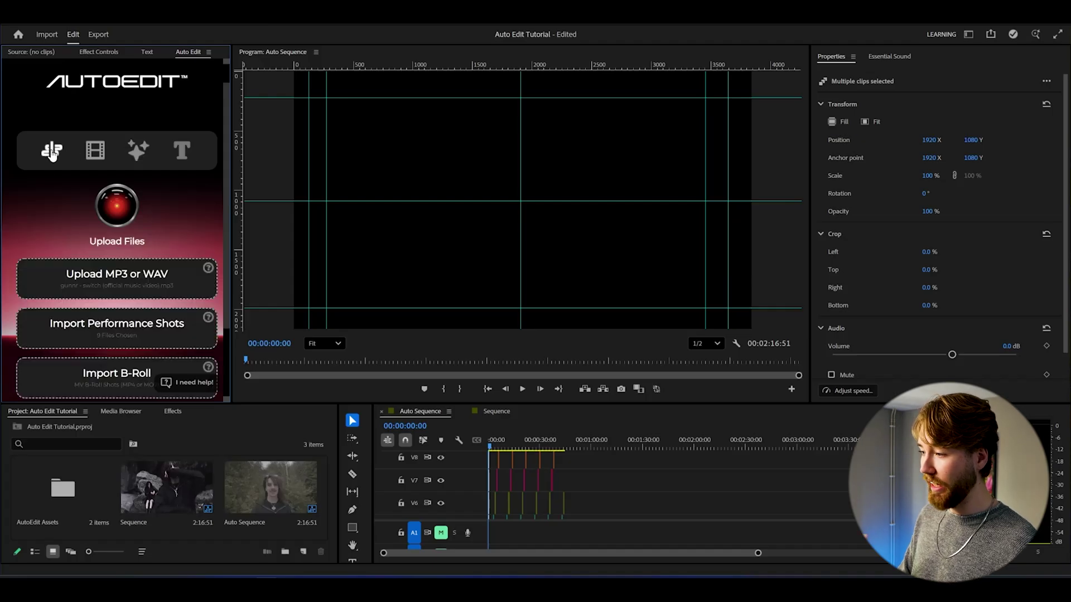
left_click(139, 151)
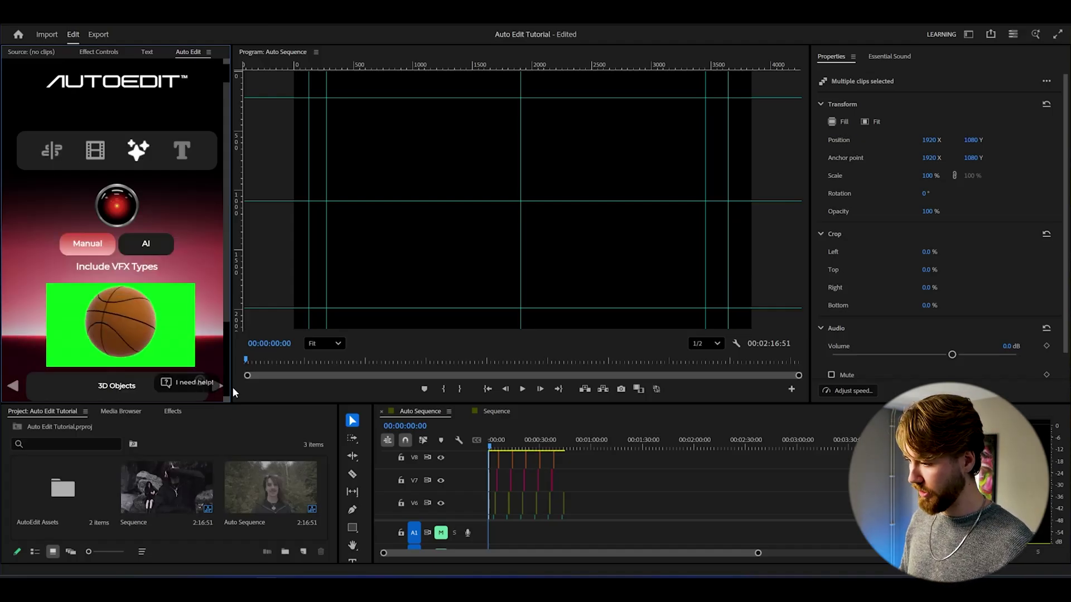
left_click(205, 382)
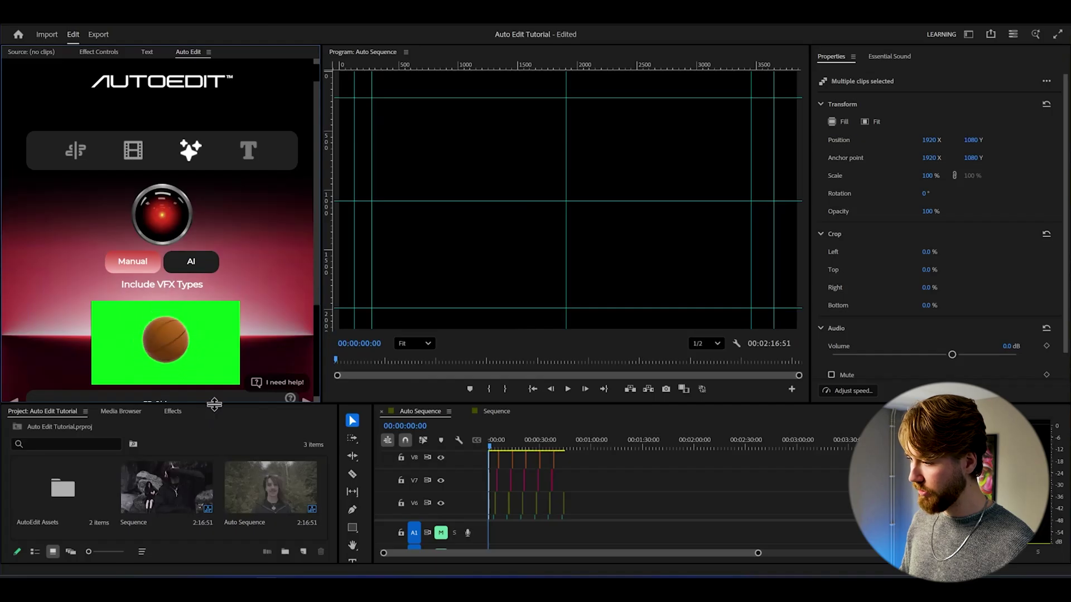
left_click_drag(214, 407, 215, 452)
scroll(281, 283, "down", 3)
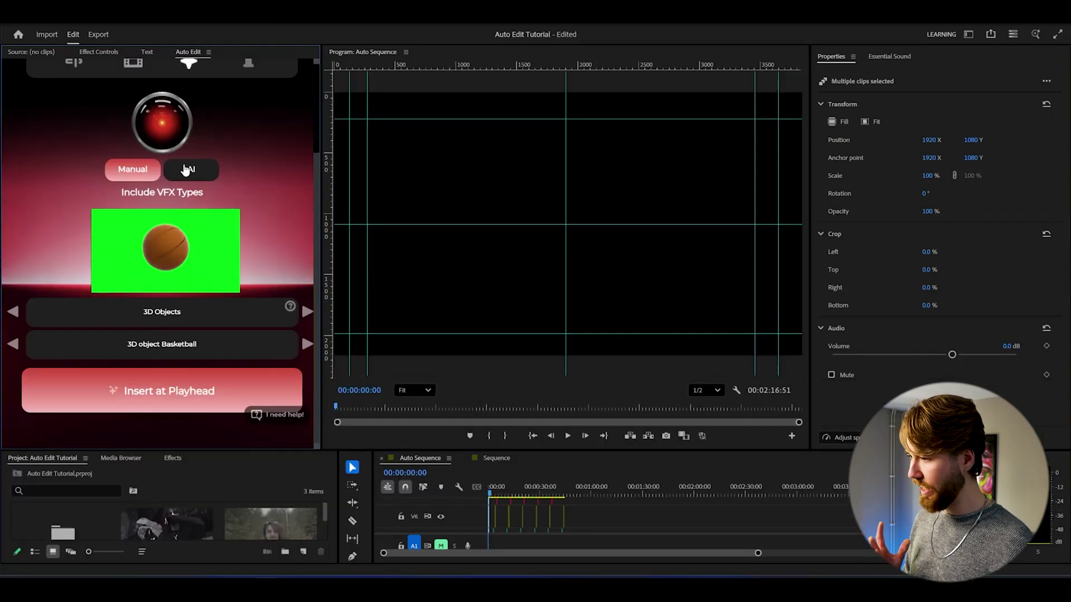
- Browse the manual VFX types from 3D Objects through to Low Shutter
left_click(188, 170)
left_click(142, 169)
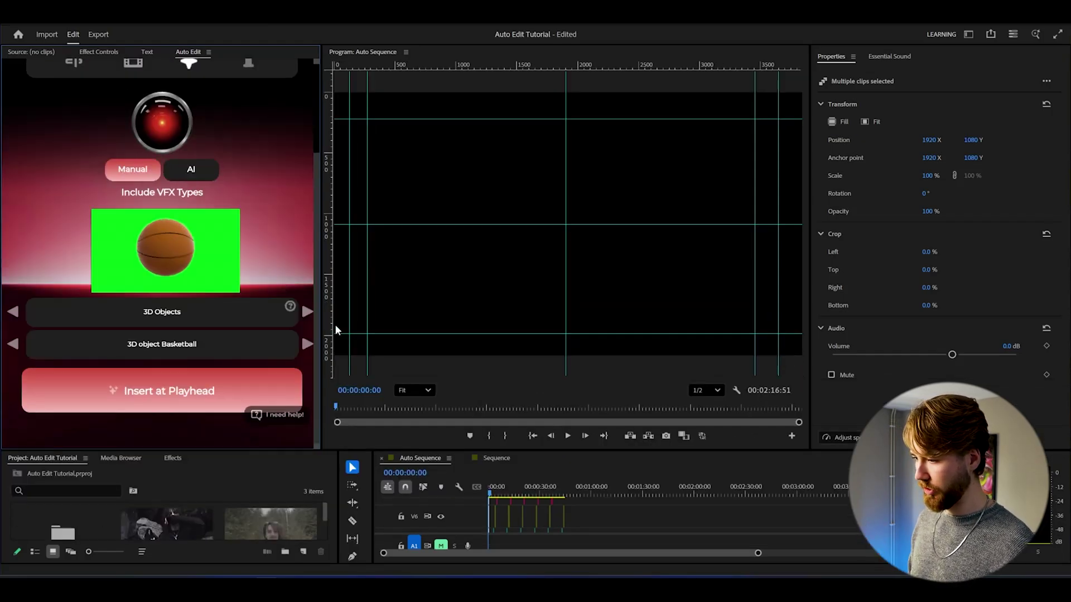
left_click(308, 312)
left_click(307, 313)
left_click(307, 312)
left_click(308, 312)
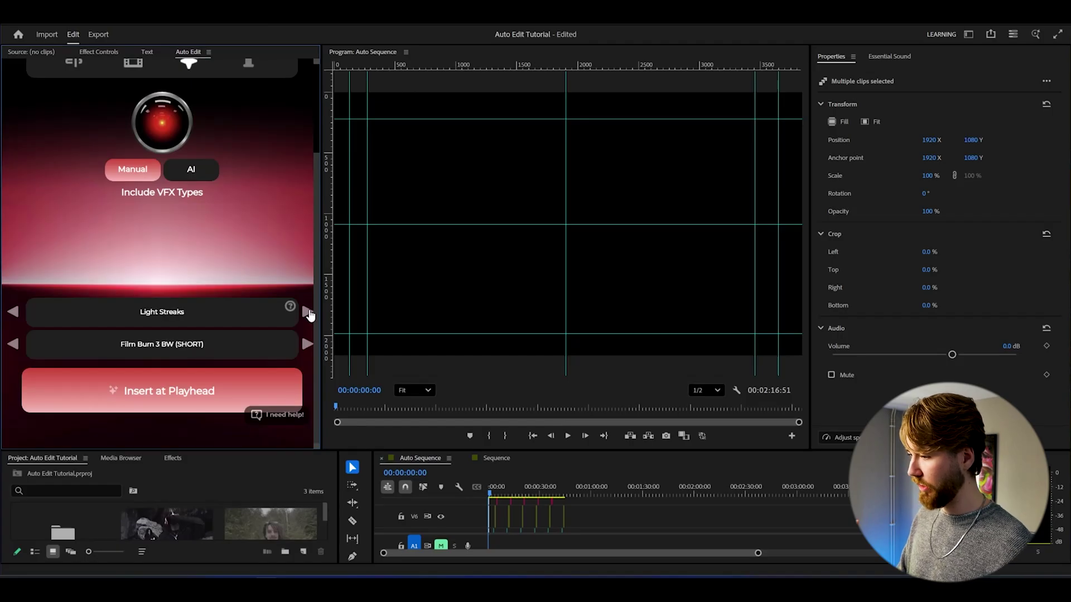
left_click(307, 312)
- Add AI-chosen Camera Shakes, Film Burns, Light Streaks and Low Shutter VFX at 50% intensity
left_click(191, 170)
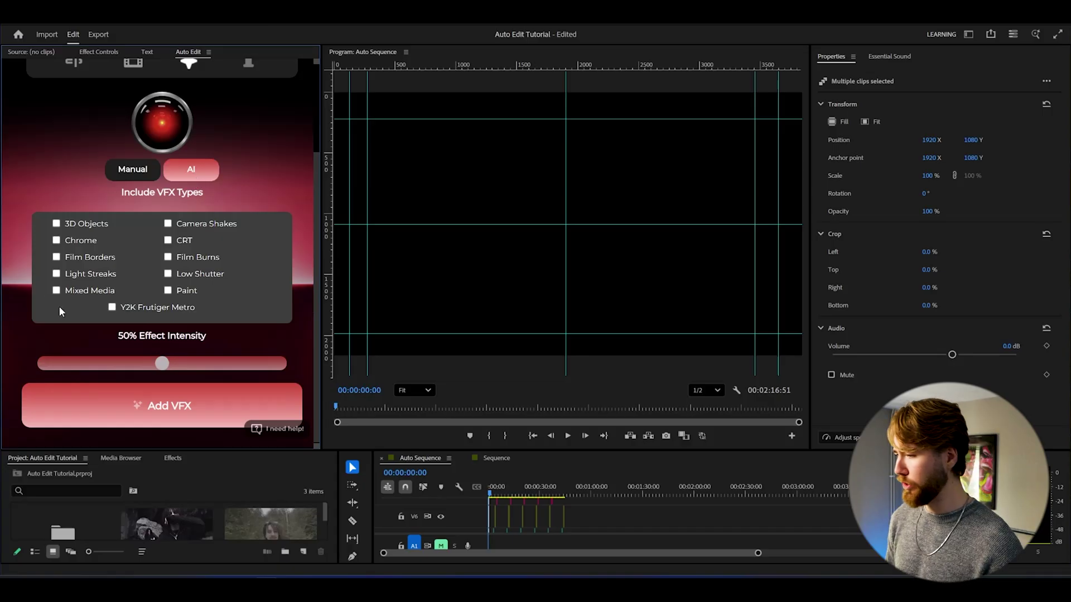
left_click(56, 274)
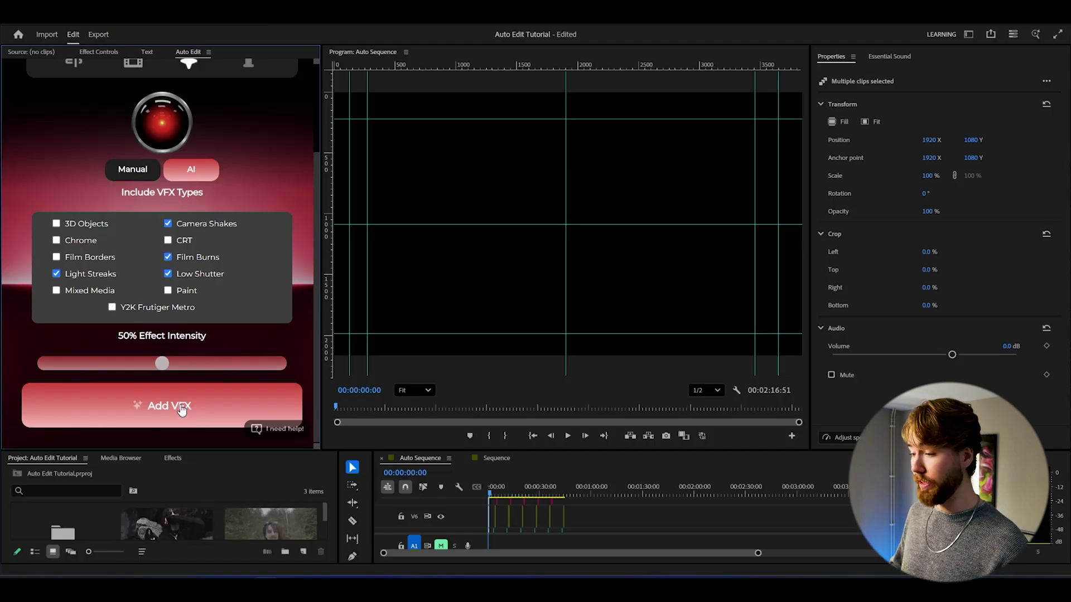
left_click(181, 407)
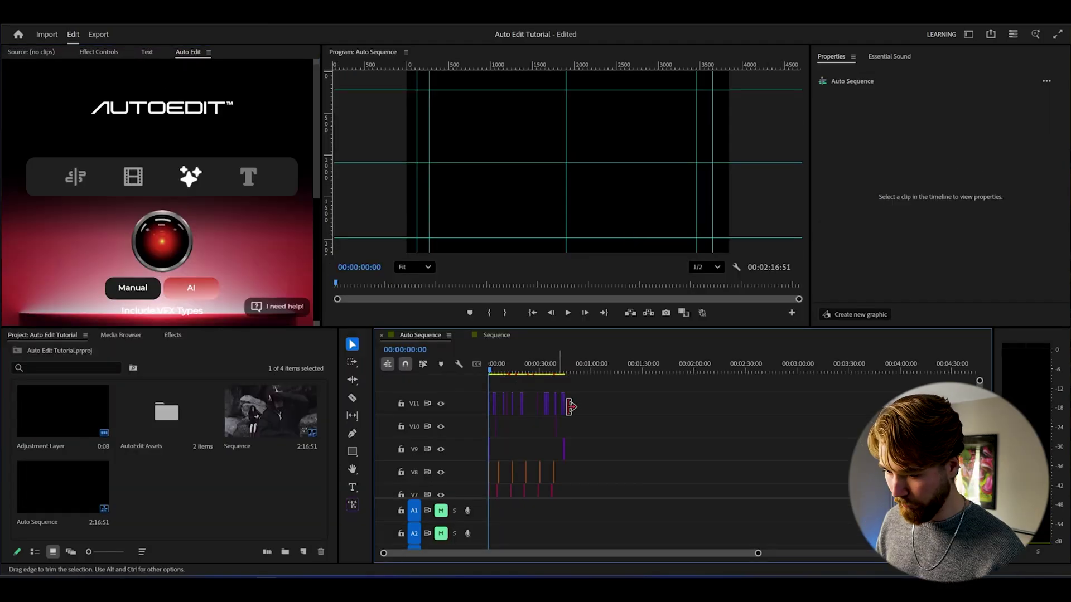
left_click_drag(757, 555, 703, 558)
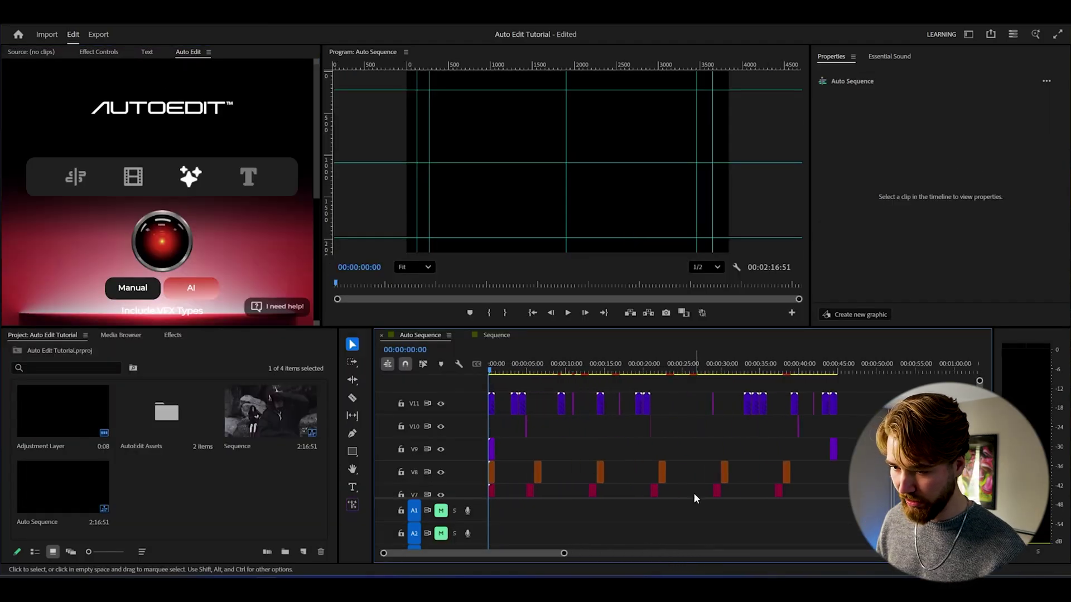
left_click(682, 370)
key("space")
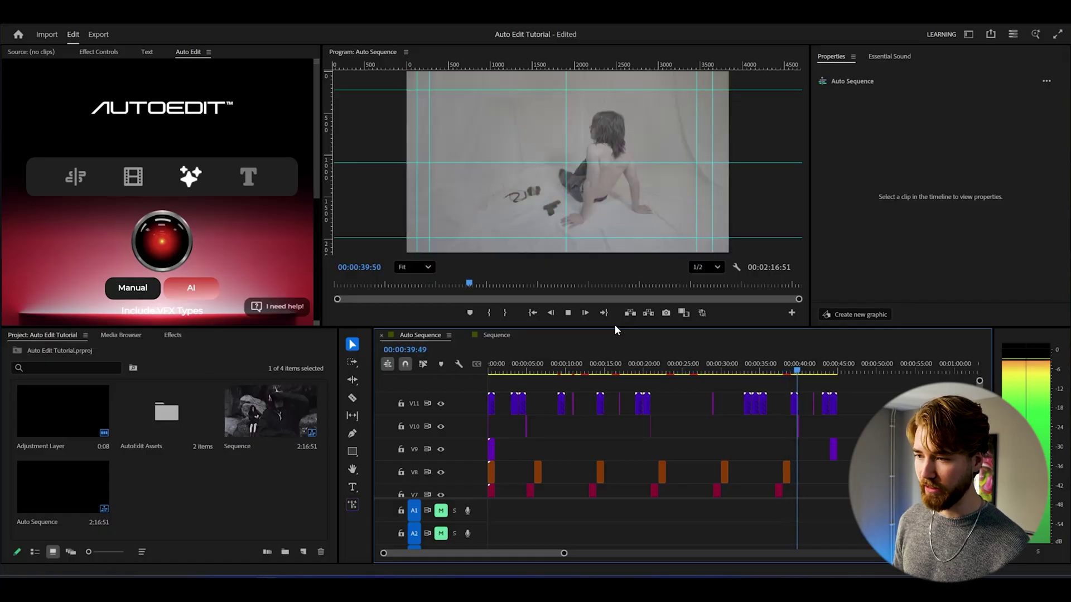
key("space")
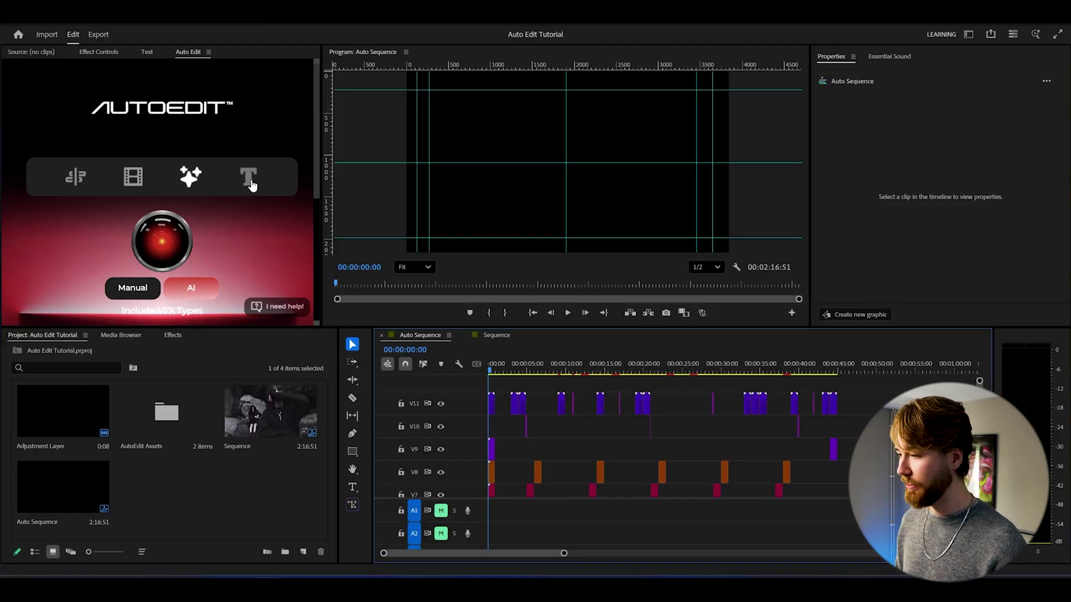
left_click(249, 179)
- Place the EP_AutoEdit Title 1 preset at the sequence start
scroll(247, 299, "down", 4)
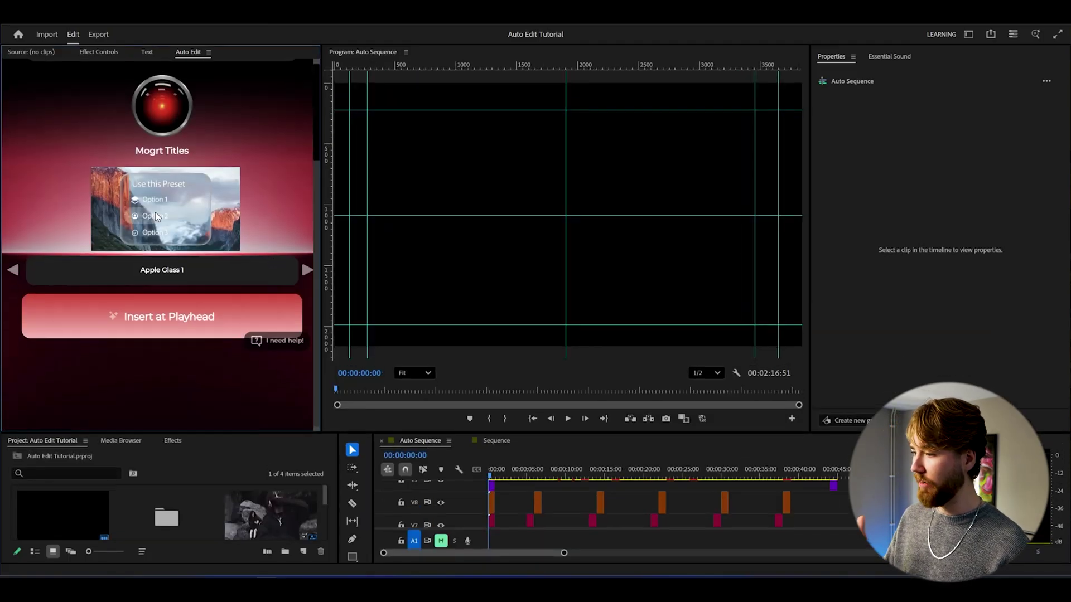
left_click(307, 270)
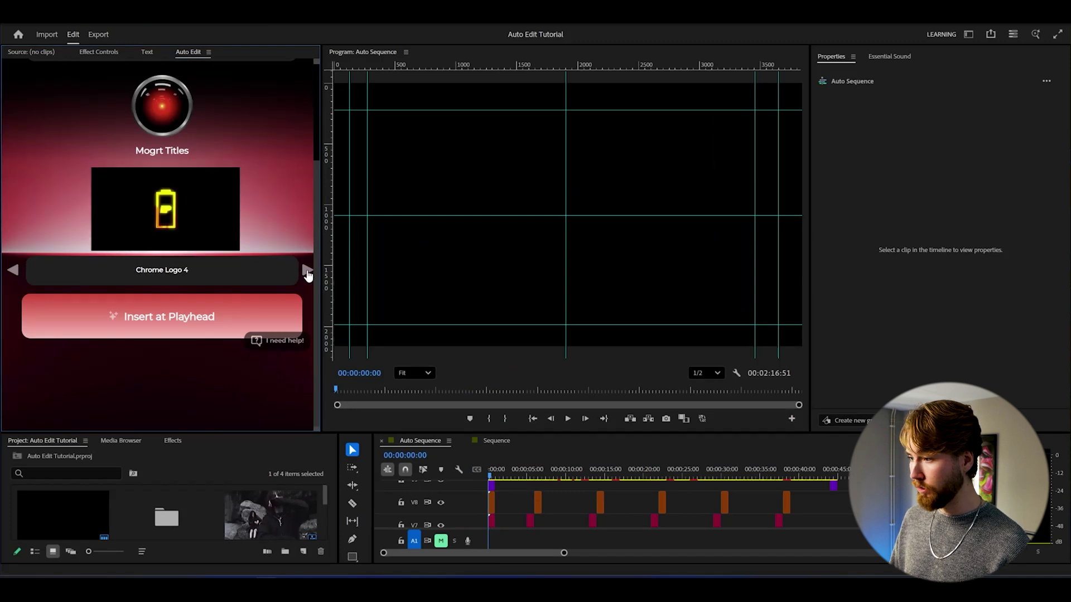
left_click(306, 270)
left_click(306, 270)
left_click(307, 270)
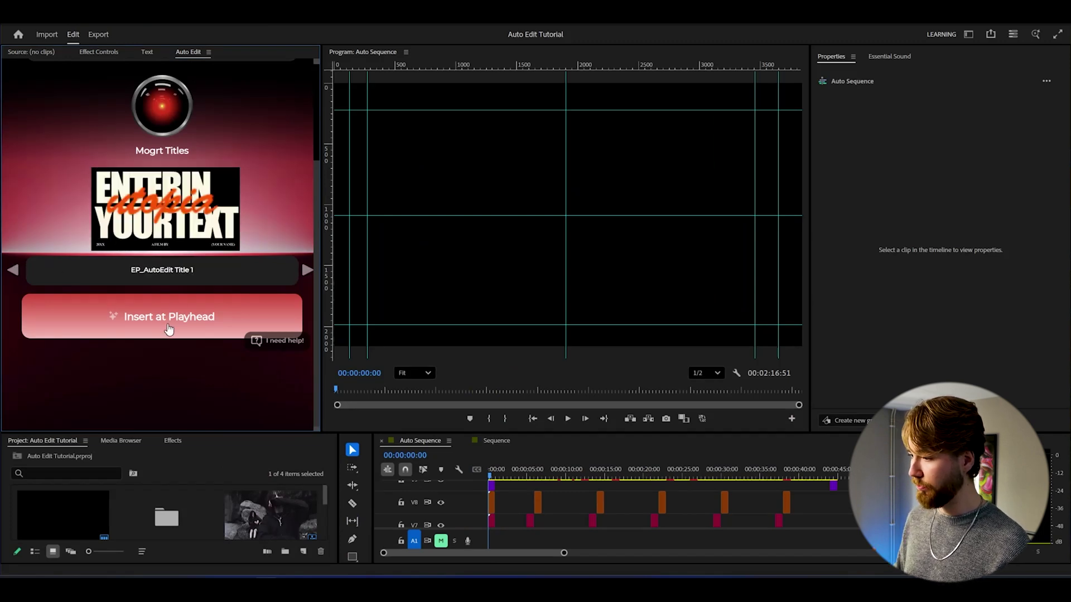
left_click(169, 317)
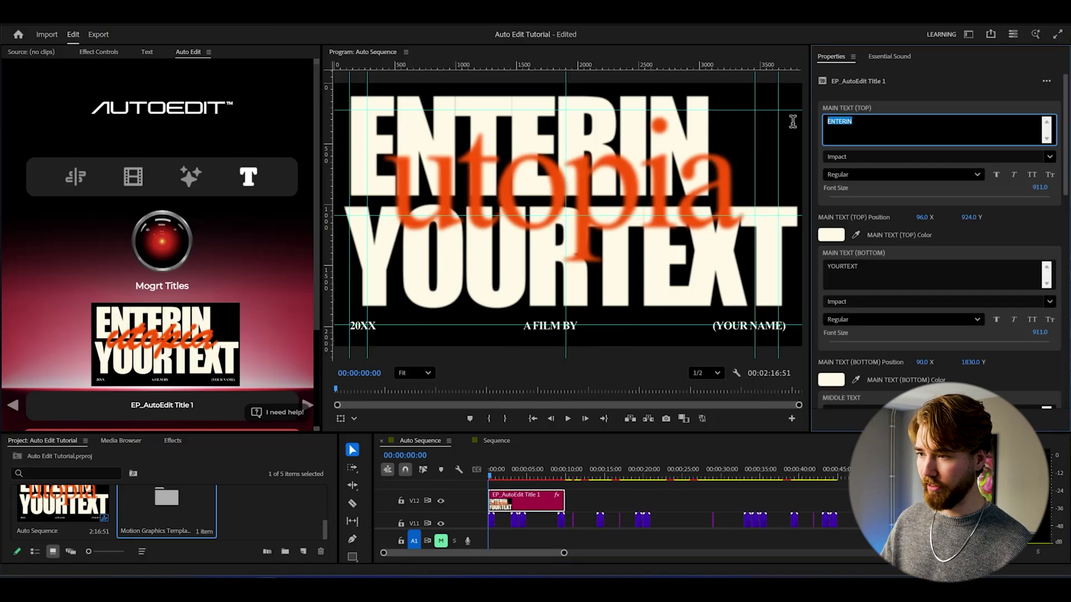
- Set the title text to Switch, Gunnr and Music Video, with Music Video at size 712
type("Switc")
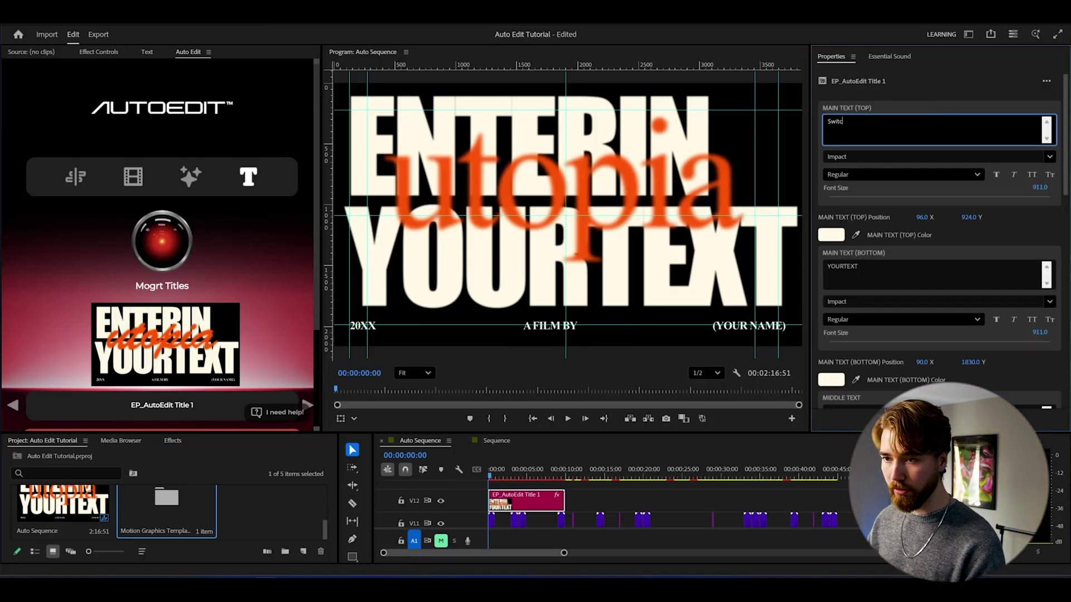
type("h")
key("Tab")
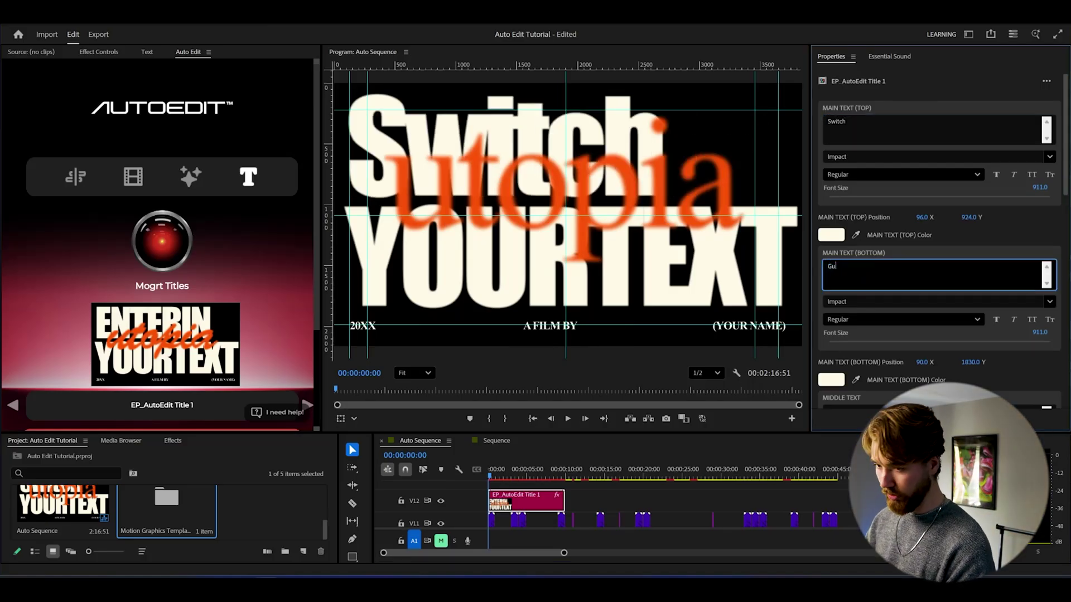
type("Gunnr")
key("Tab")
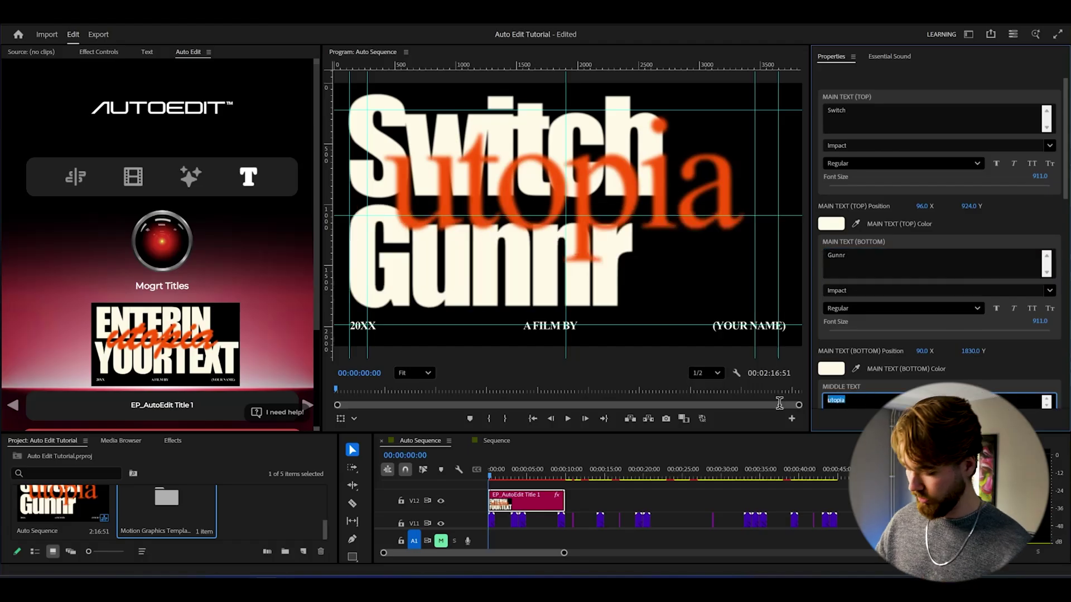
type("Music Video")
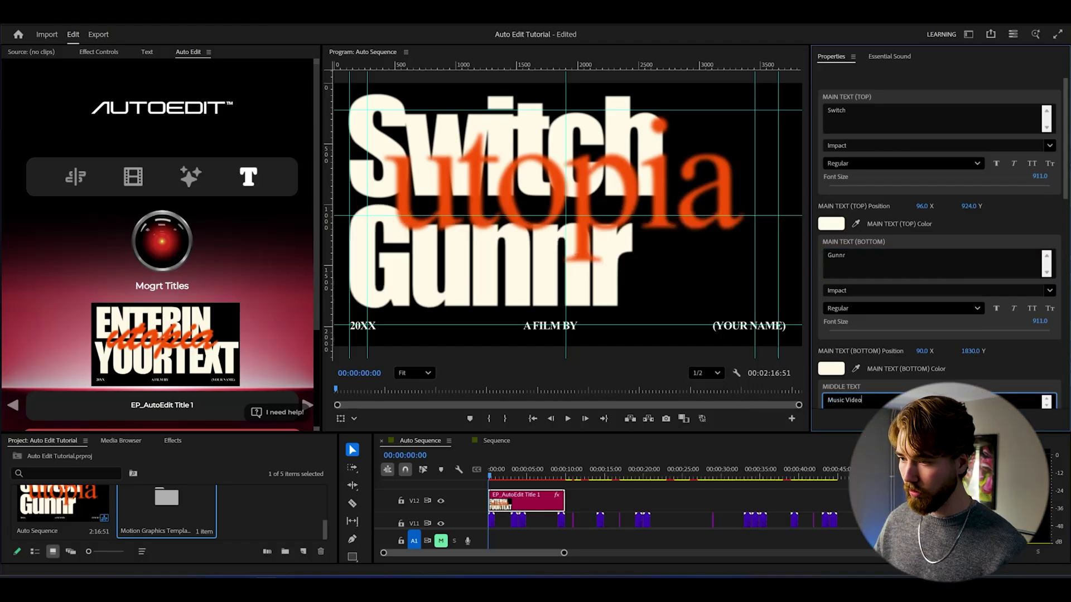
key("Tab")
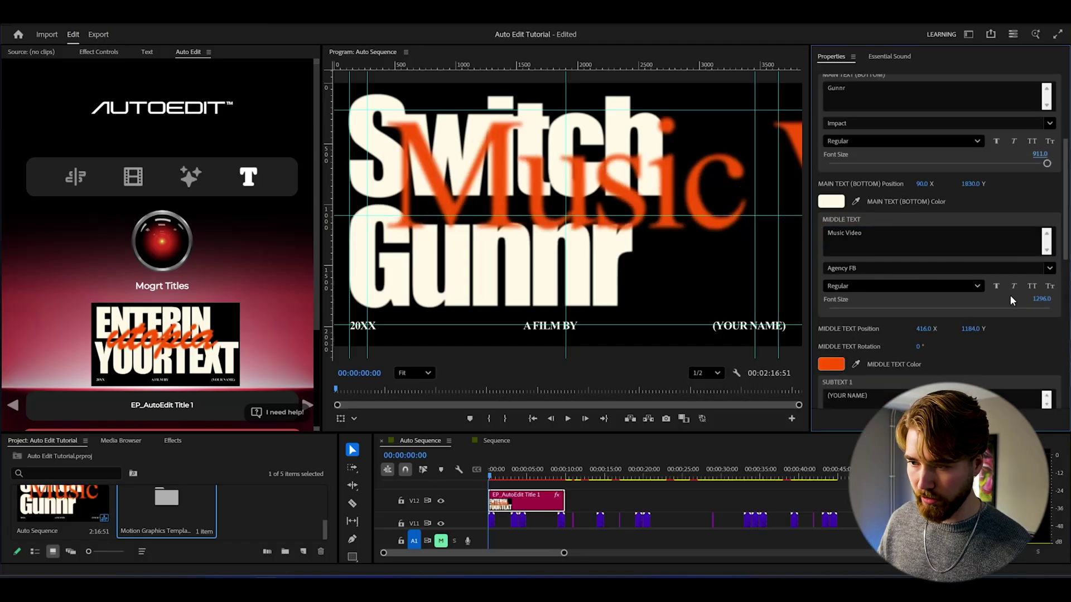
left_click_drag(1039, 296, 447, 445)
- Cut the title clip at 00:00:05:00 and delete the remainder
left_click(527, 476)
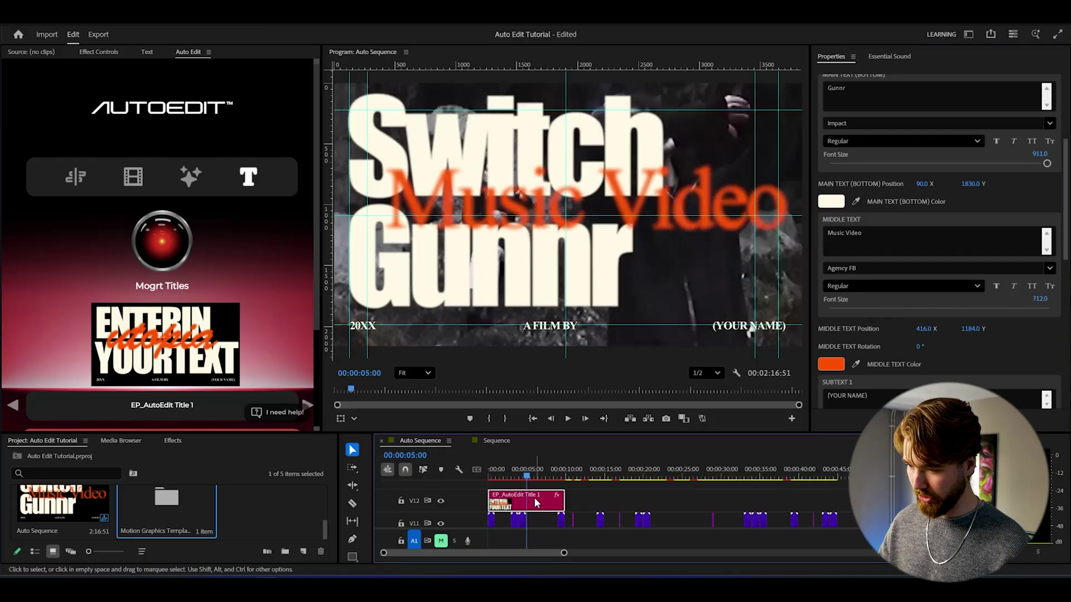
key("Delete")
key("Home")
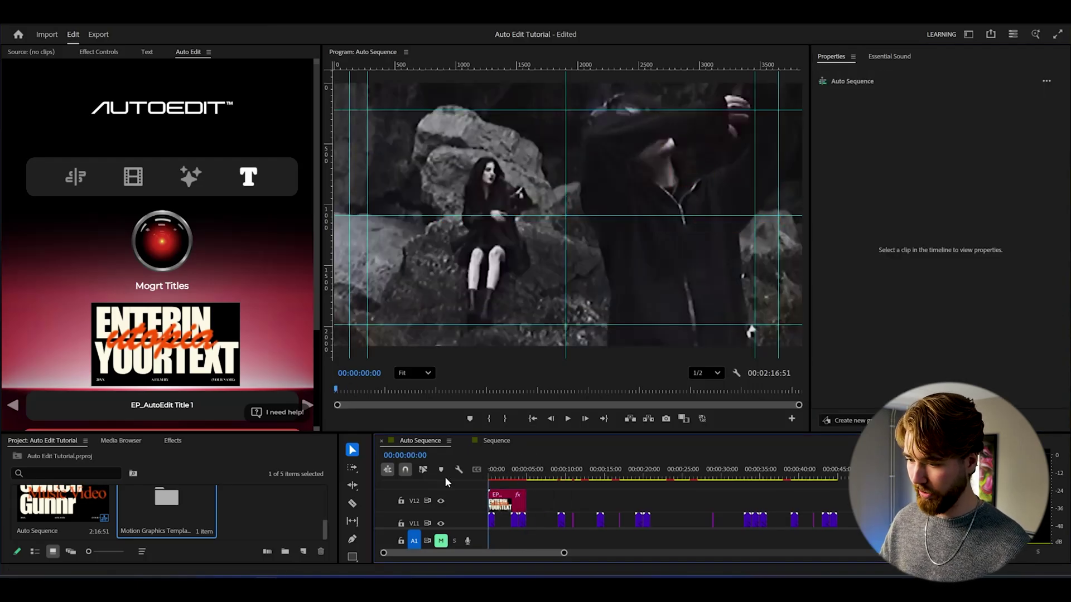
left_click(506, 500)
left_click_drag(867, 143, 835, 150)
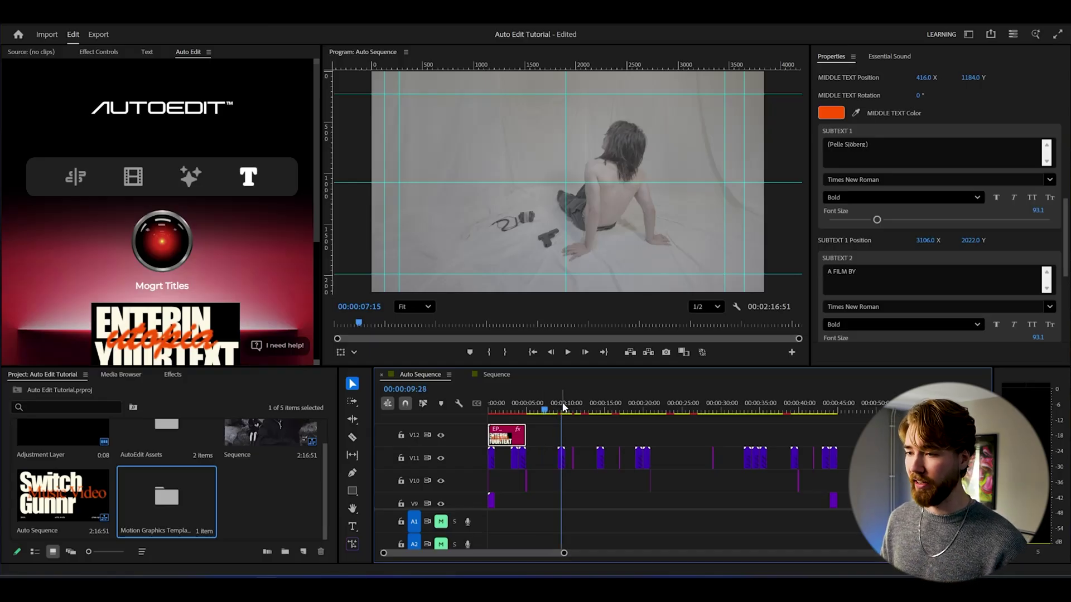
- Scrub back to the start to preview the title card with its director credit
left_click_drag(563, 408, 440, 417)
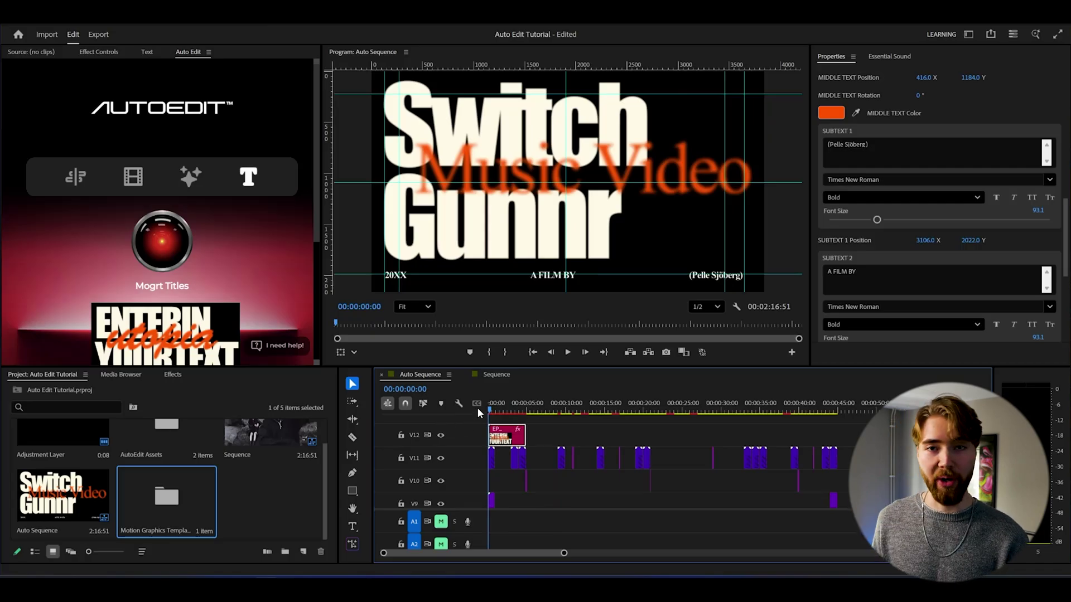
left_click(172, 376)
- Create a new adjustment layer and place it on V13 across the whole edit
left_click(117, 375)
left_click(42, 374)
left_click(302, 552)
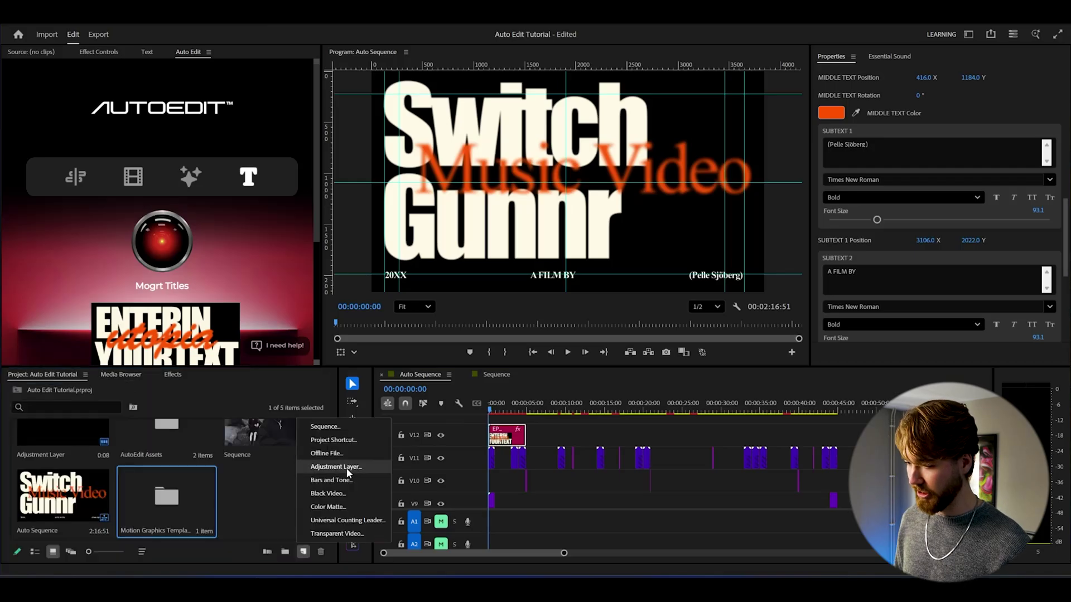
left_click(336, 467)
left_click(570, 343)
left_click_drag(179, 452, 495, 422)
- Apply the Lumetri Color effect to the adjustment layer
left_click(543, 443)
left_click(298, 374)
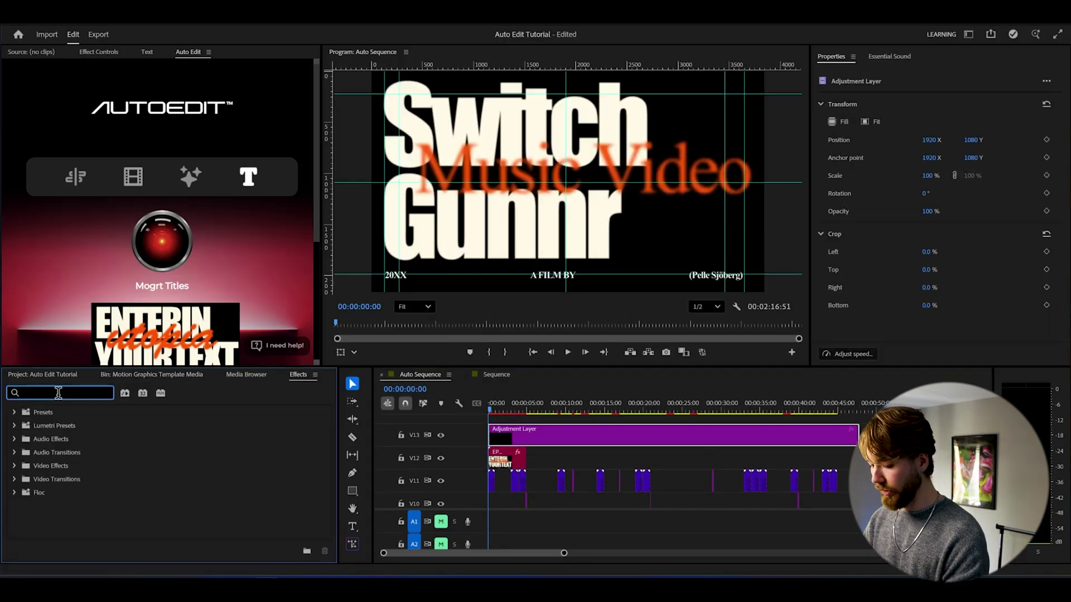
left_click(61, 393)
type("lumetri colo")
left_click_drag(64, 493, 532, 440)
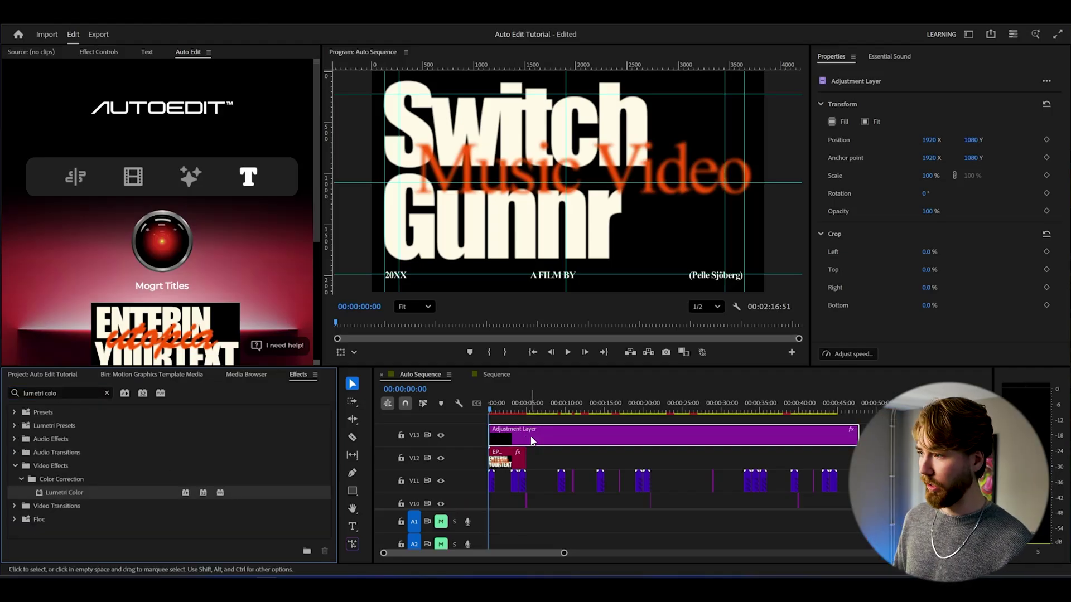
- Bend the Lumetri RGB curve into an S-curve to add contrast
left_click(93, 52)
scroll(116, 300, "down", 5)
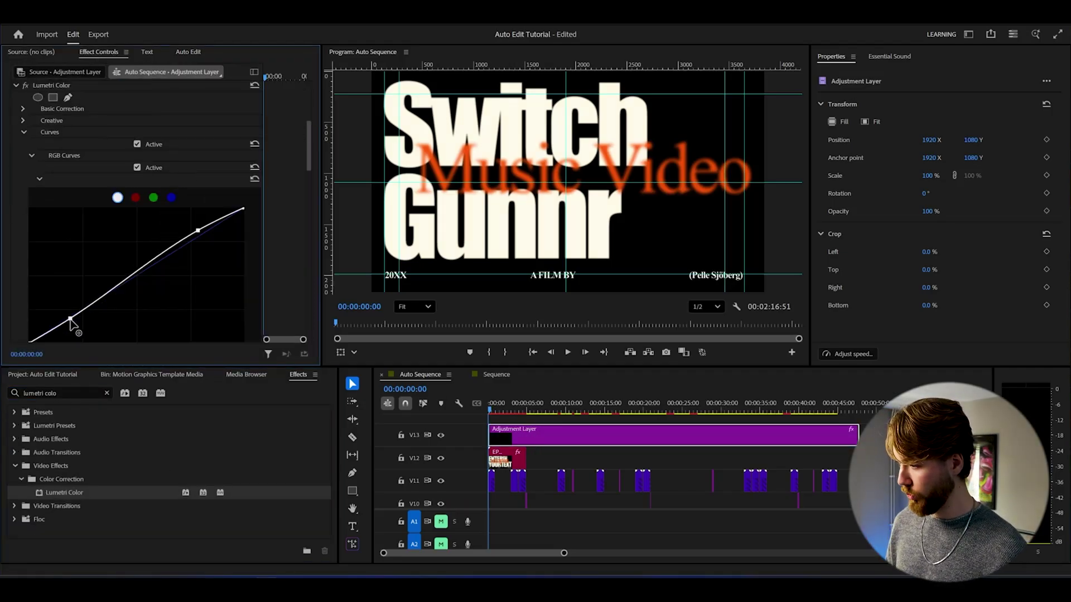
left_click_drag(71, 323, 72, 323)
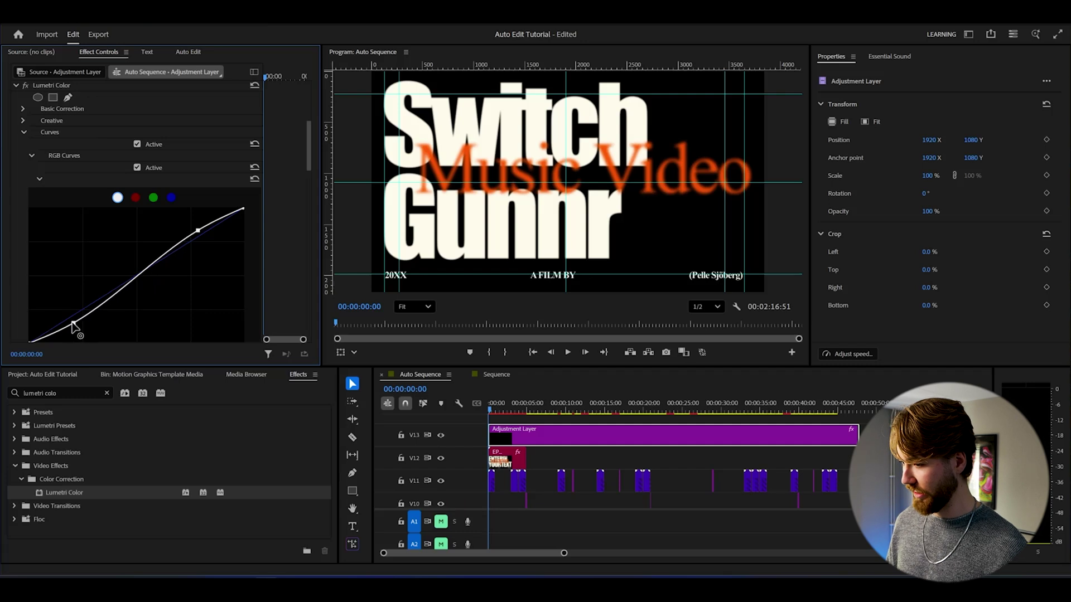
- At 00:00:18:35, toggle the adjustment layer off and on to compare the grade
left_click(632, 411)
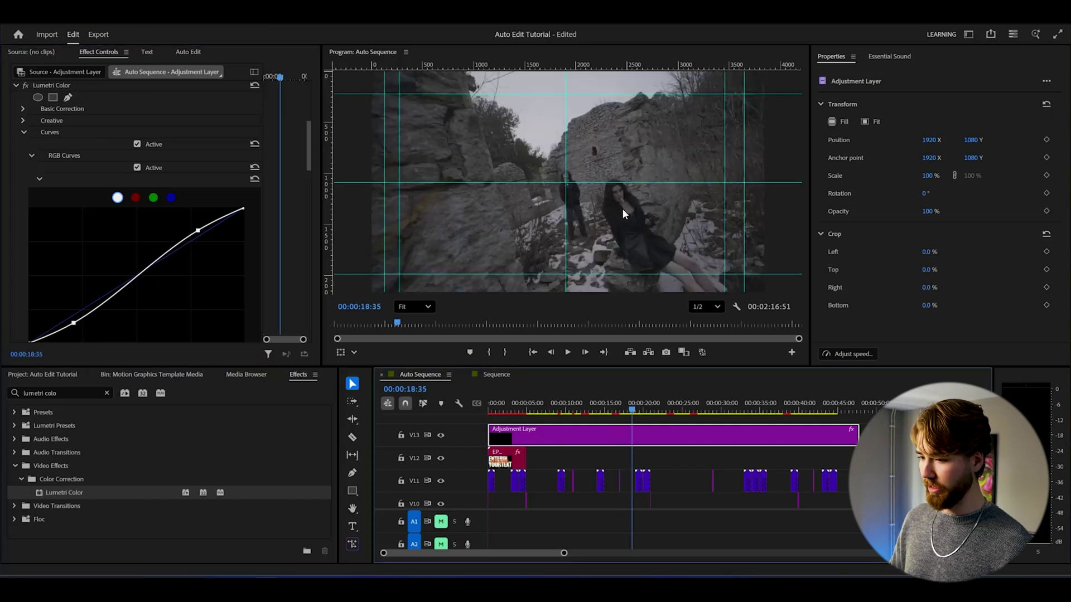
left_click(441, 436)
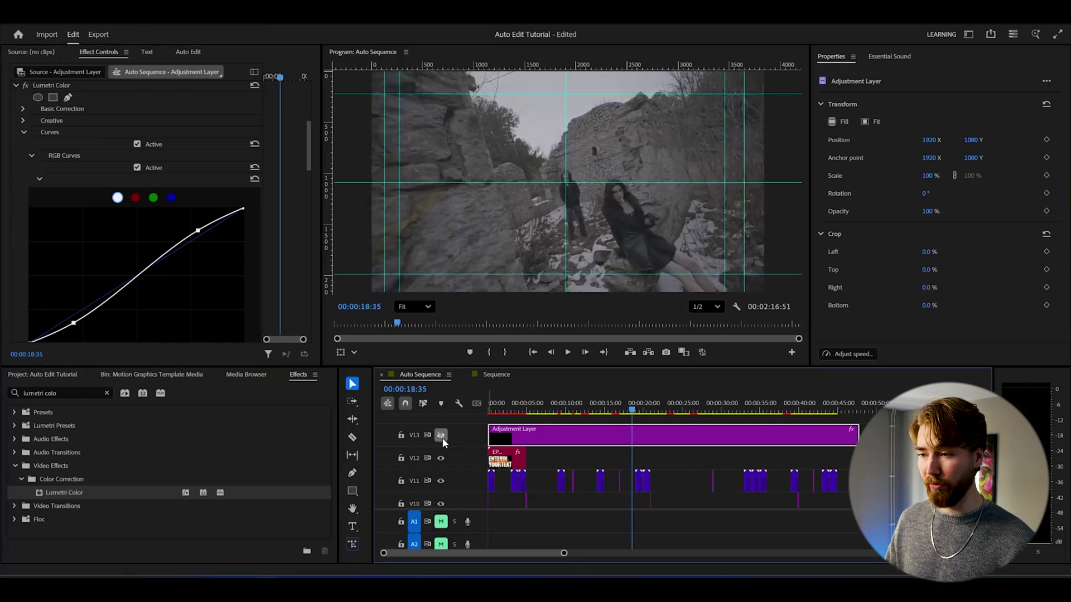
left_click(440, 436)
left_click(440, 436)
left_click(441, 436)
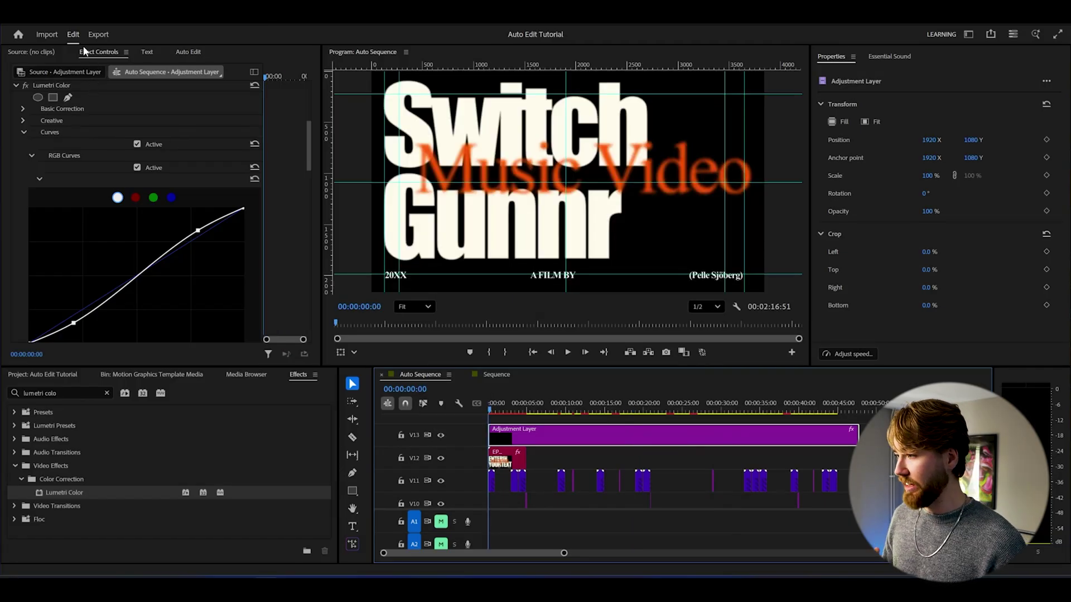
- Change the sequence timebase from 60 to 23.976 frames/second in Sequence Settings
left_click(84, 24)
left_click(89, 32)
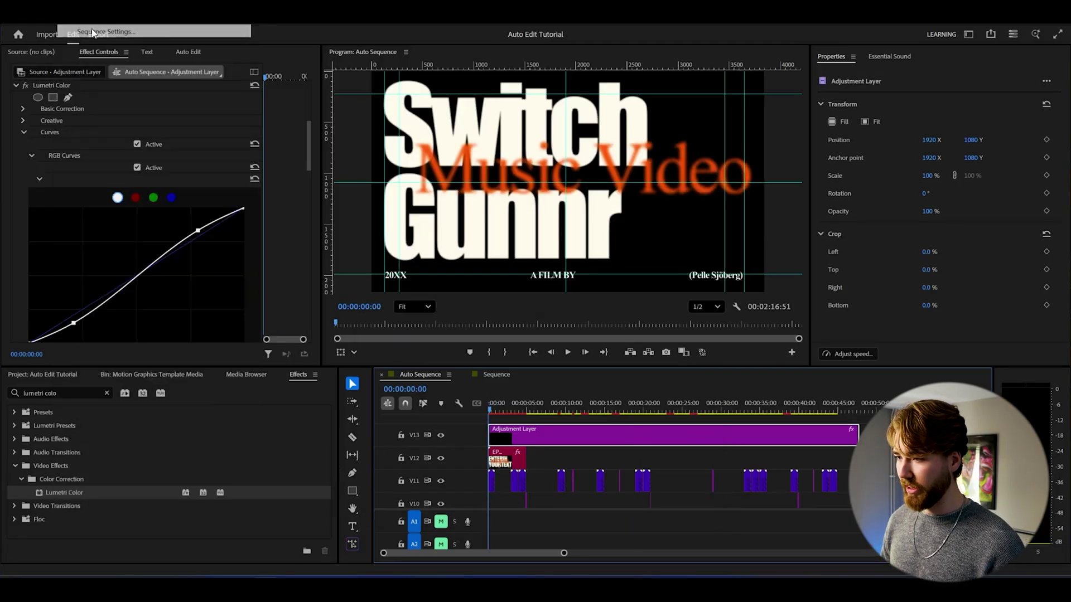
left_click(469, 139)
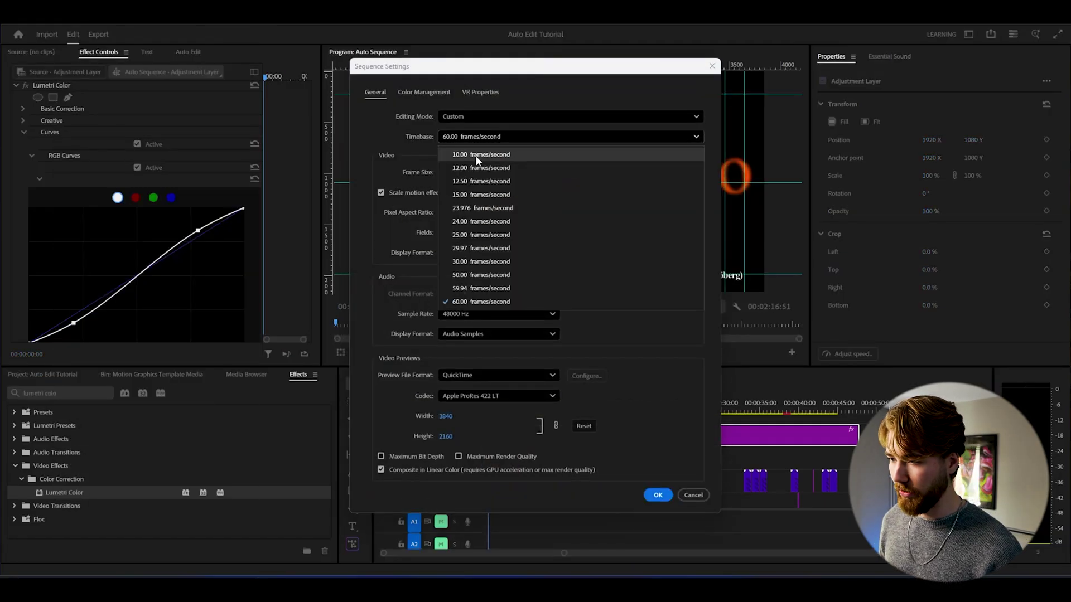
left_click(467, 208)
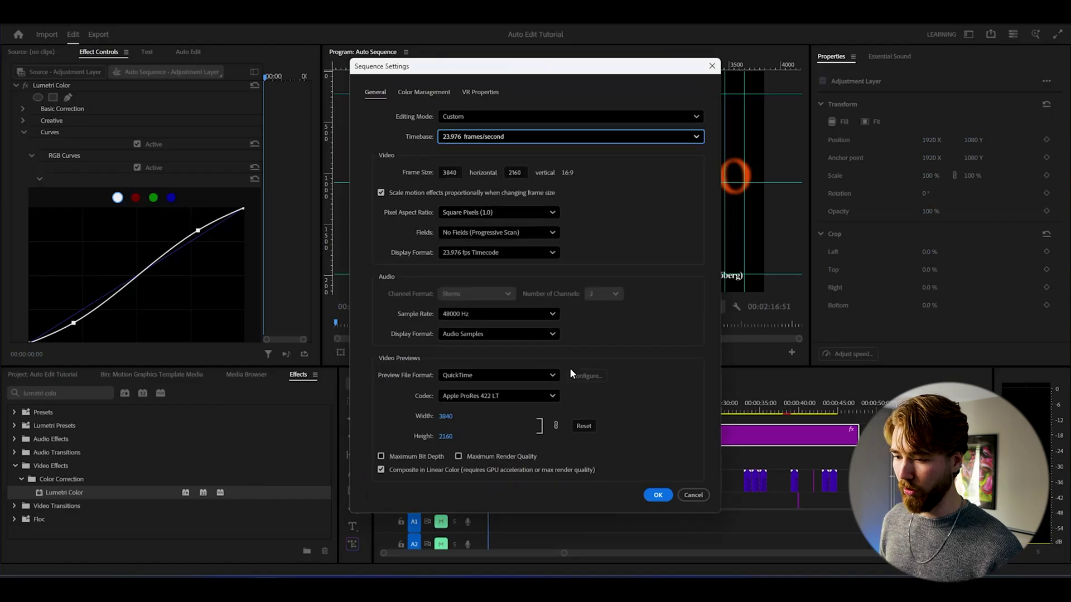
left_click(658, 495)
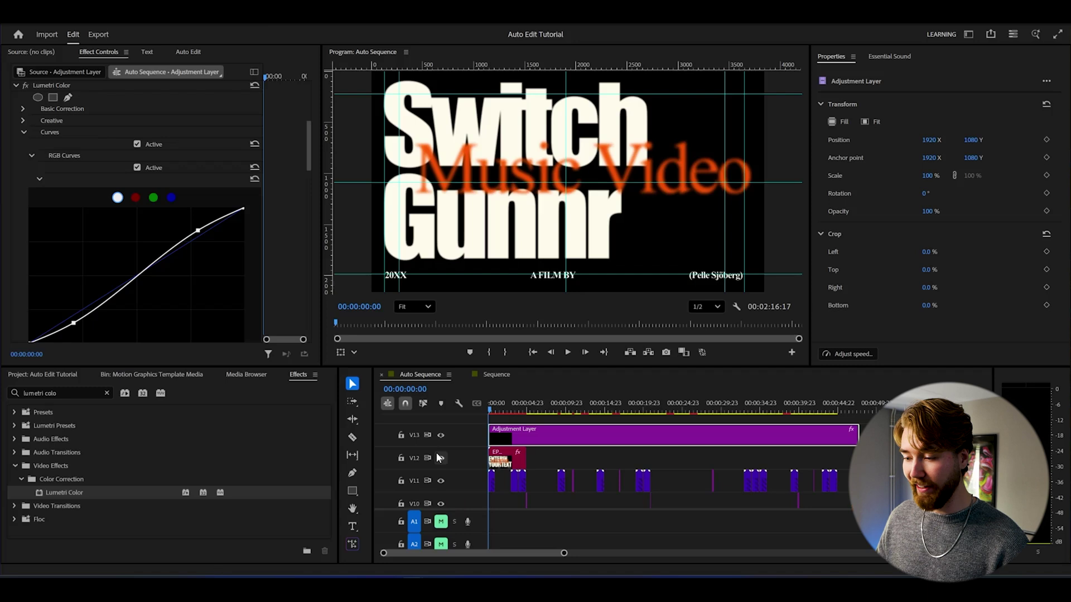
left_click(524, 408)
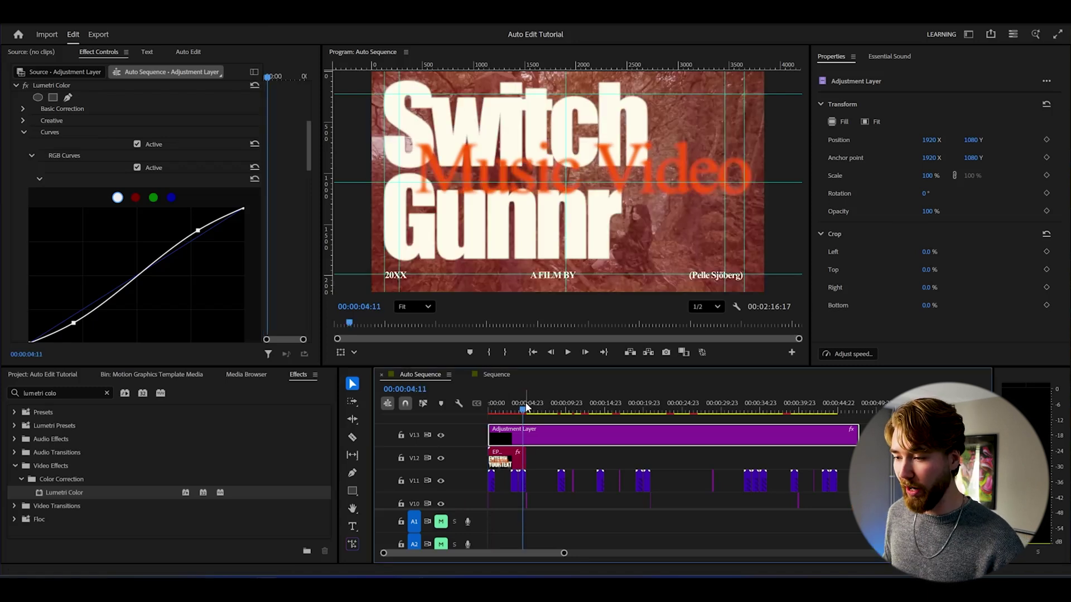
left_click_drag(519, 410, 584, 412)
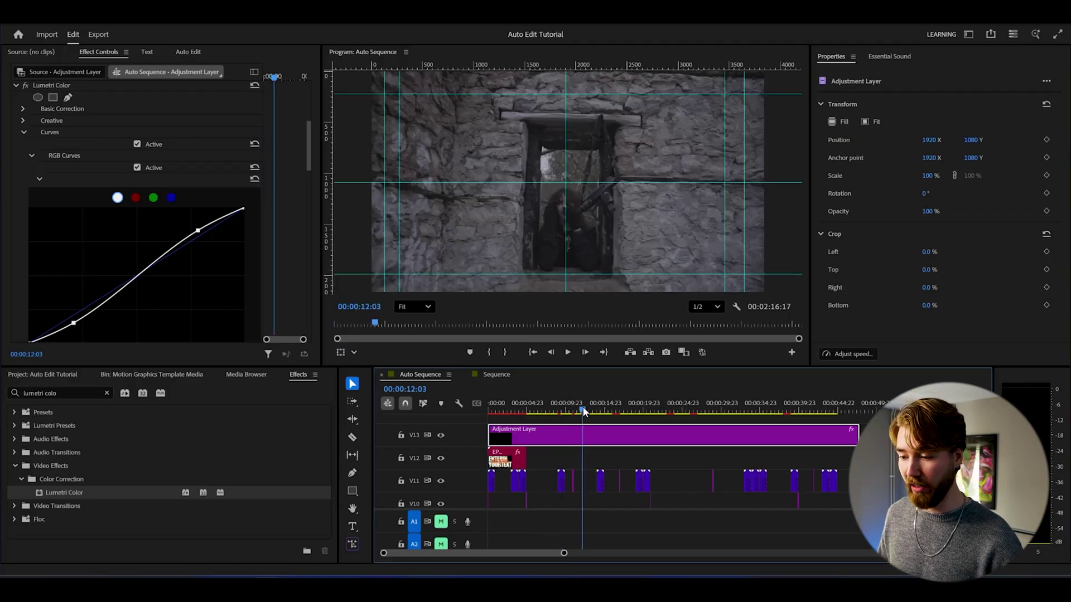
left_click(601, 410)
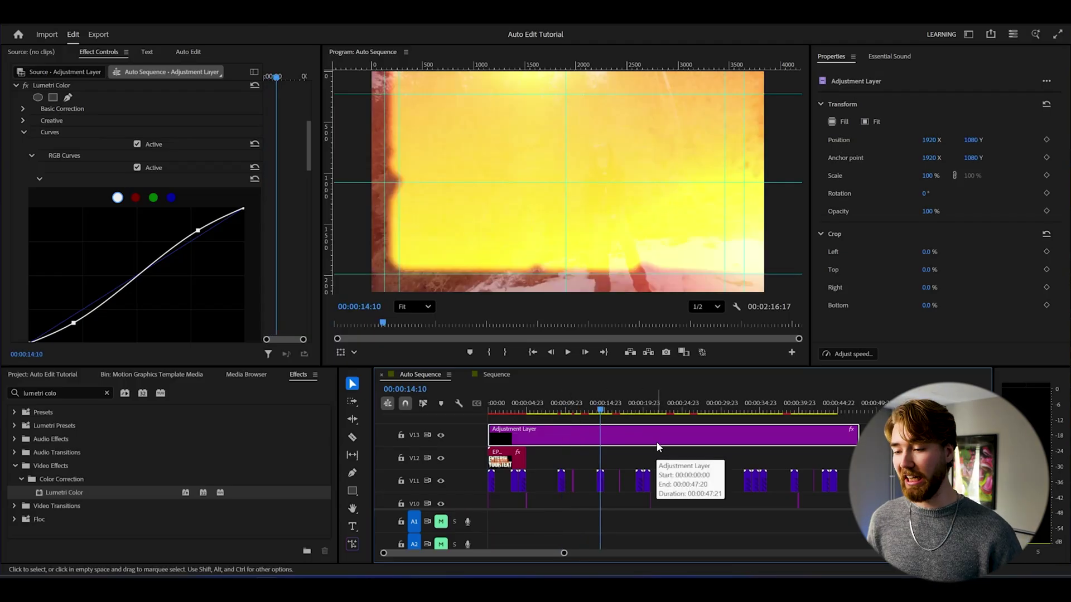
left_click(679, 410)
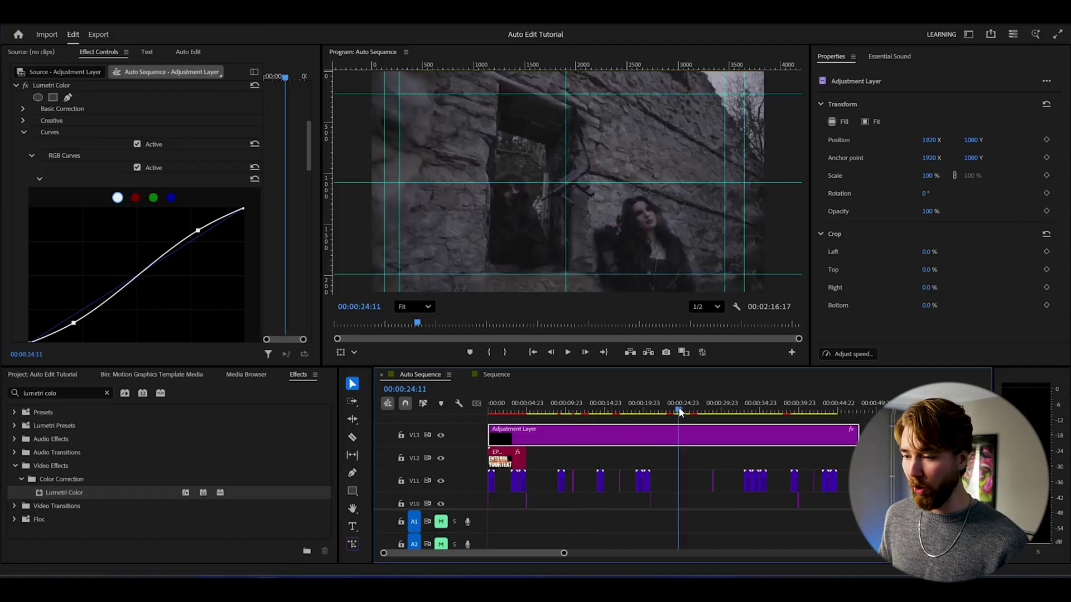